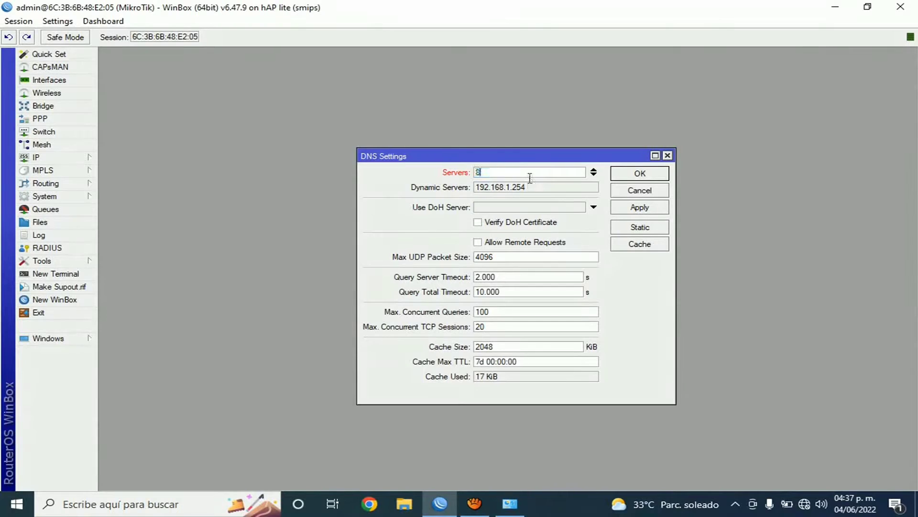
Step: Set the DNS servers to 8.8.8.8 and 8.8.4.4, allow remote requests, and save the DNS settings
text(.8)
click(594, 175)
text(8.)
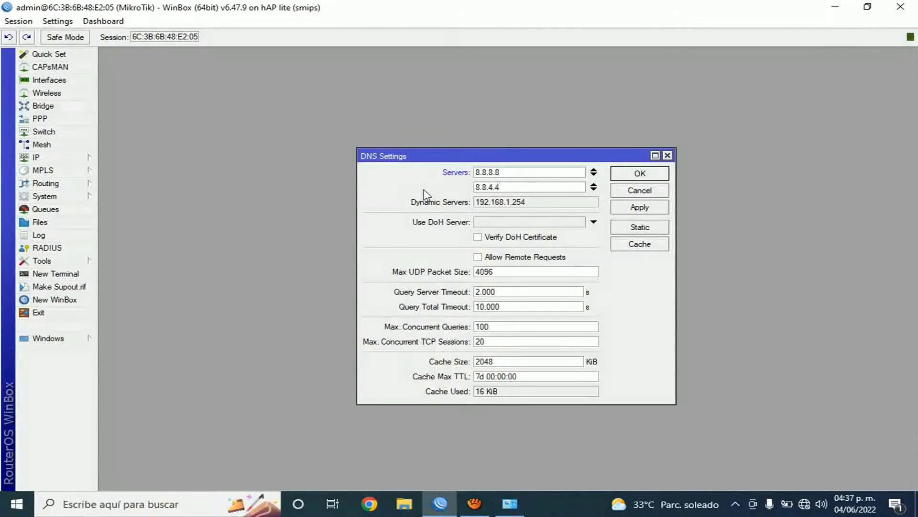
click(478, 257)
click(629, 214)
click(630, 176)
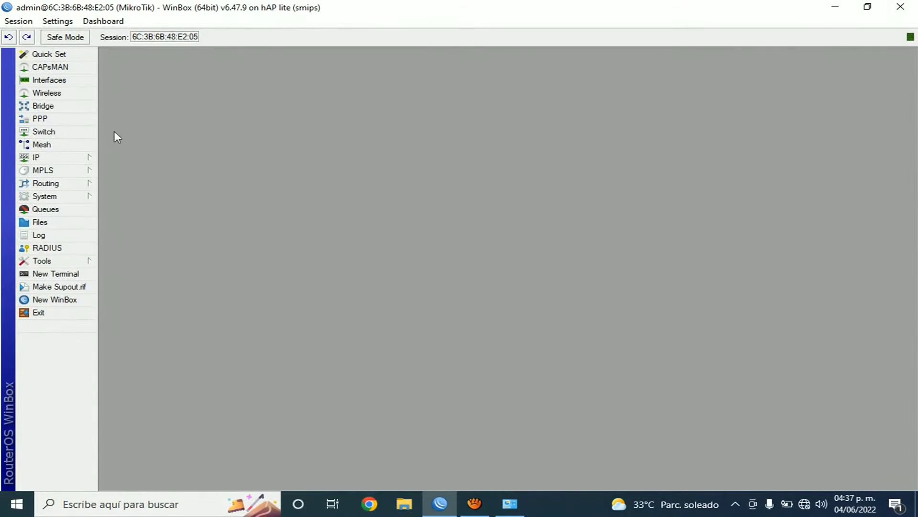
Step: Start a new firewall NAT rule with chain srcnat and outgoing interface ether1
click(38, 157)
click(126, 262)
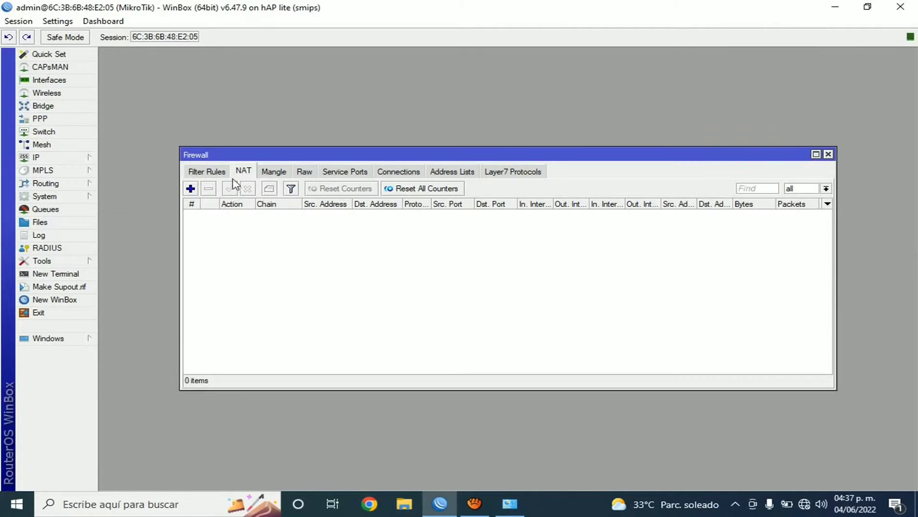
click(190, 189)
click(397, 137)
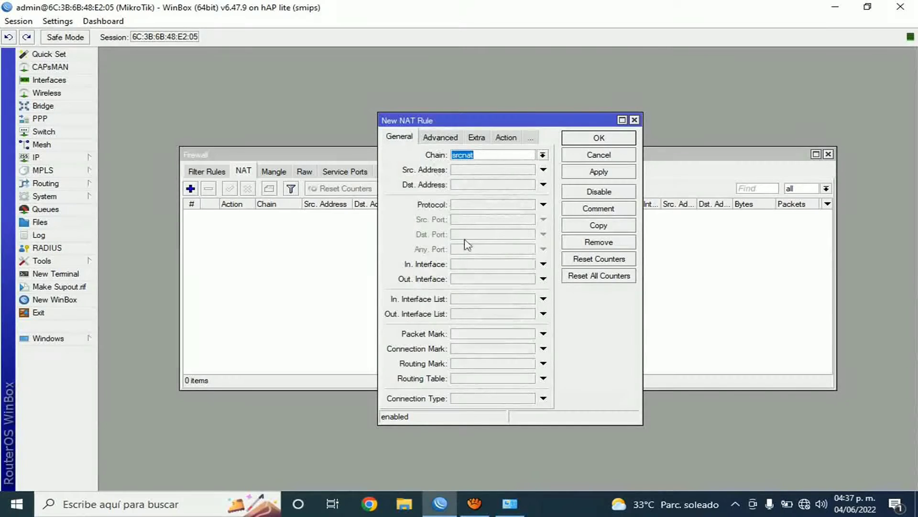
click(474, 277)
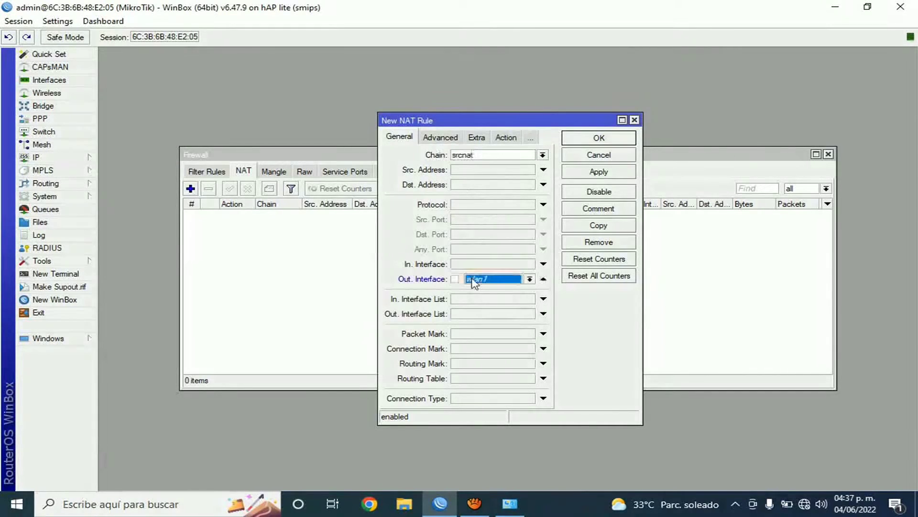
click(478, 281)
click(503, 293)
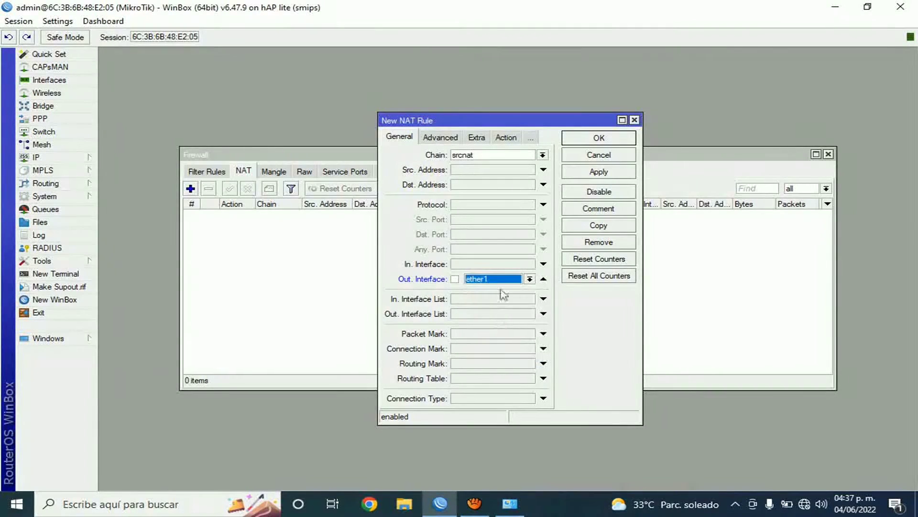
Step: Set the NAT rule's action to masquerade, save the rule, and close the firewall window
click(476, 137)
click(469, 137)
click(472, 155)
click(477, 216)
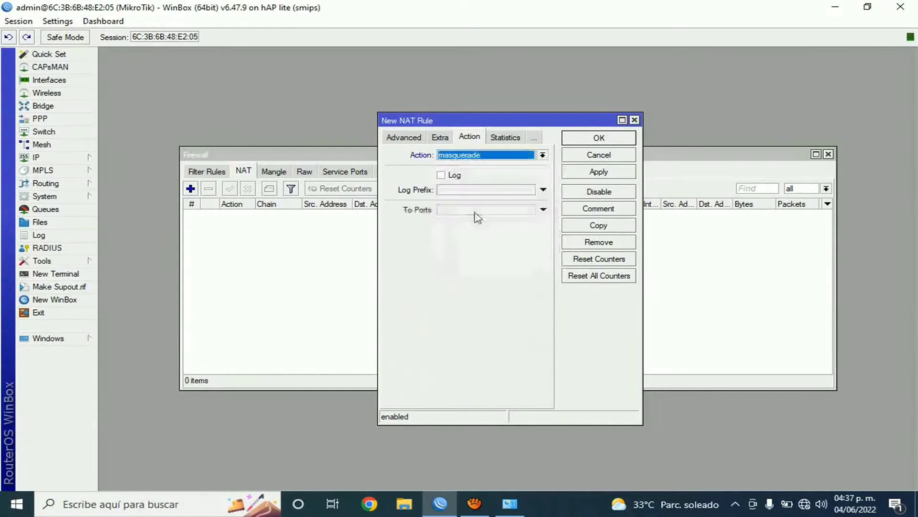
click(569, 172)
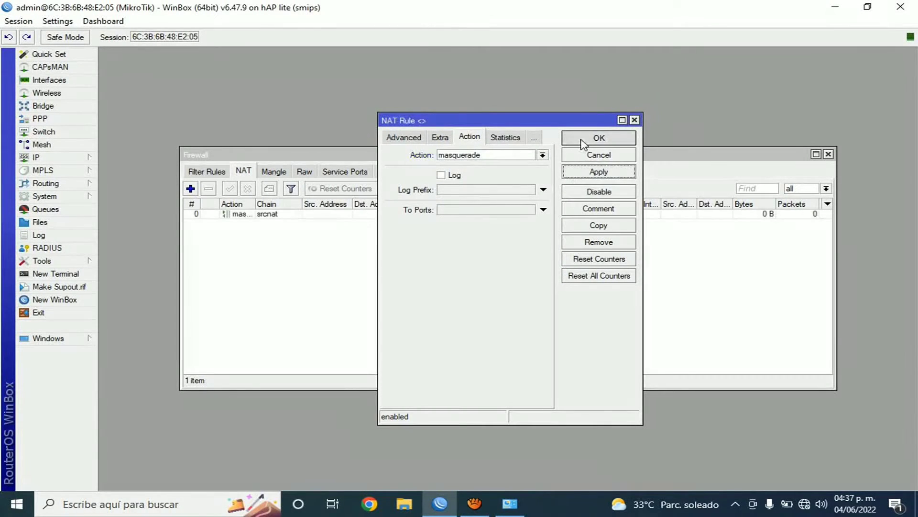
click(584, 141)
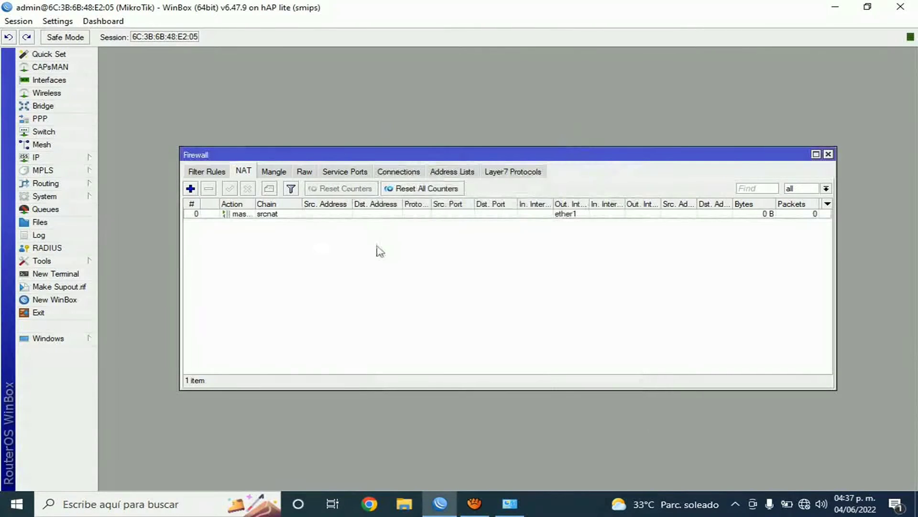
click(829, 154)
Step: Test internet connectivity by pinging 8.8.8.8 from a new terminal, and close the terminal
click(57, 273)
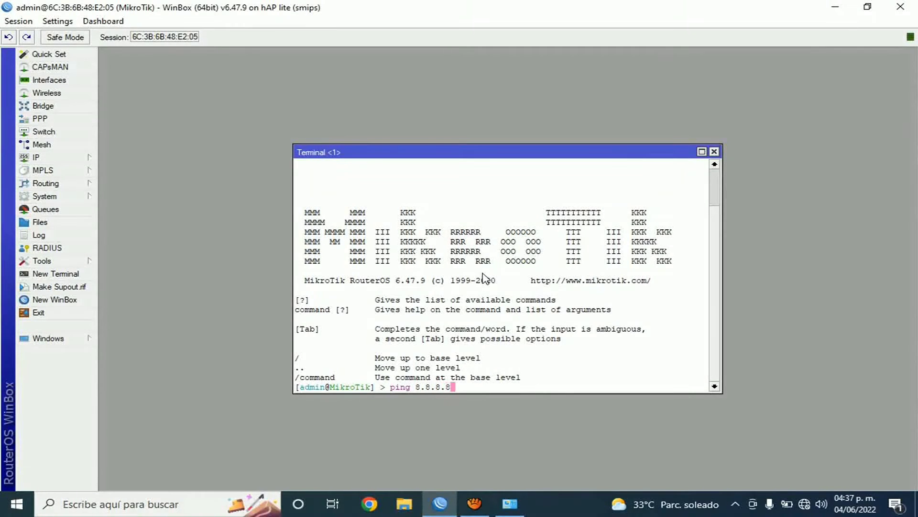
key(Return)
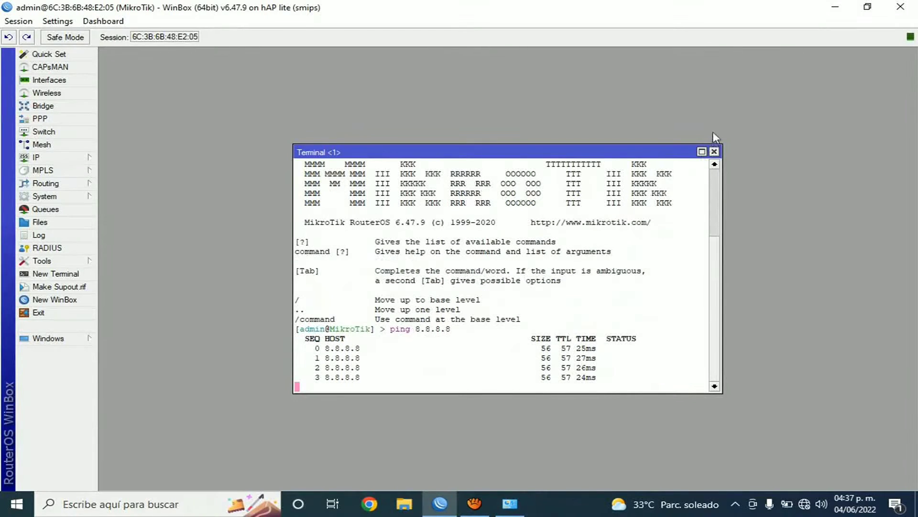
click(714, 151)
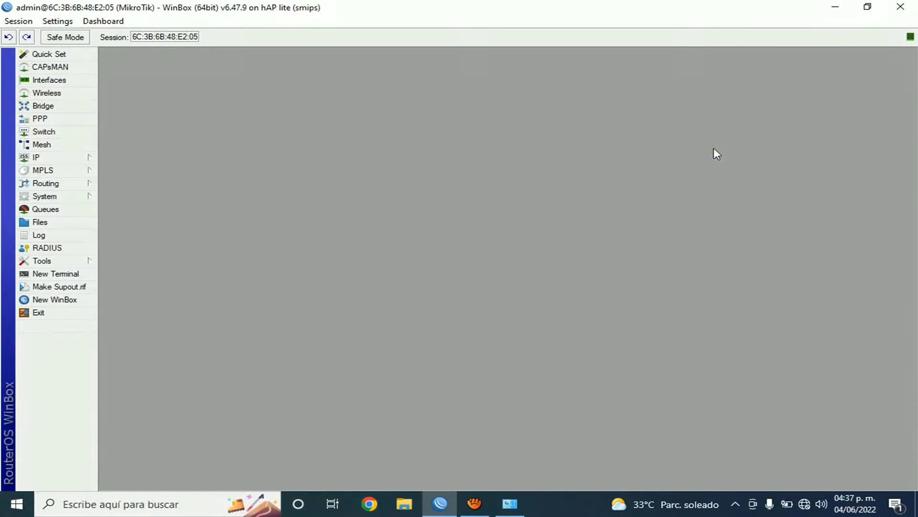
Step: Create a new bridge interface with the default settings
click(55, 106)
click(114, 173)
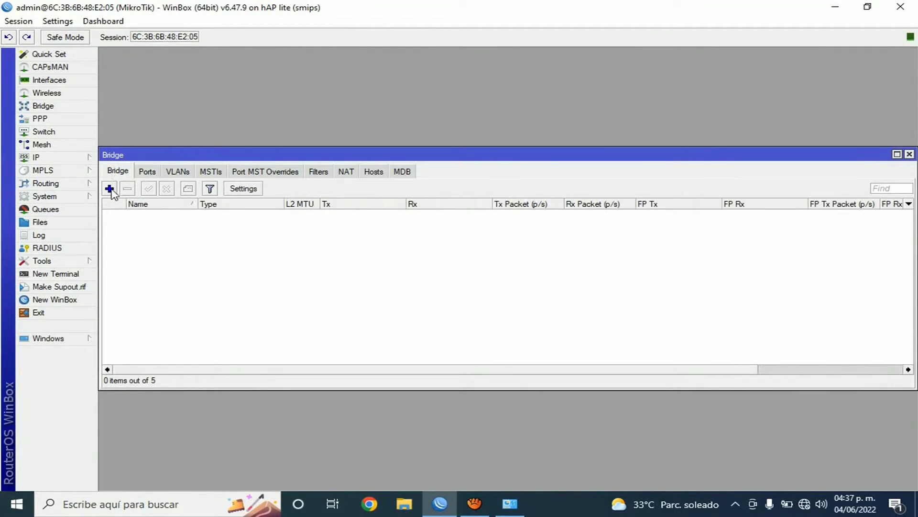
click(110, 188)
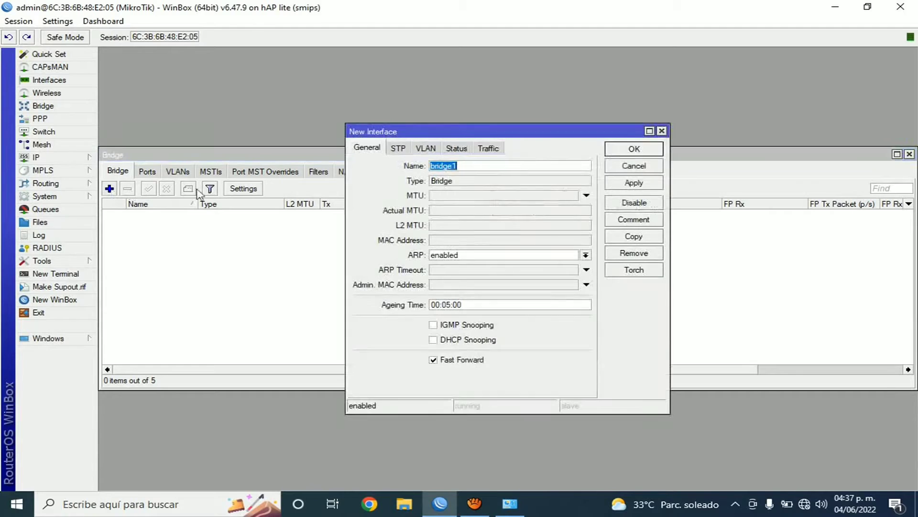
click(619, 183)
click(624, 153)
Step: Add ether2 as a port of bridge1 and apply it
click(149, 173)
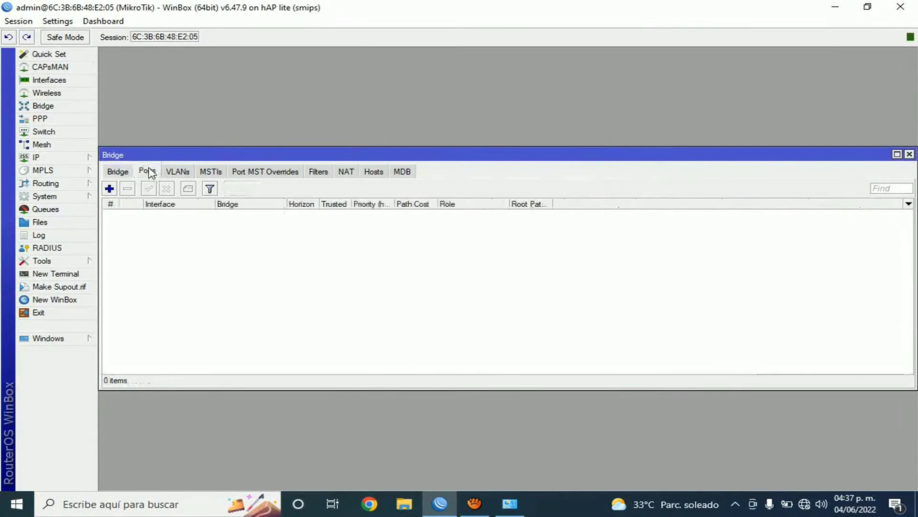
click(110, 189)
click(445, 212)
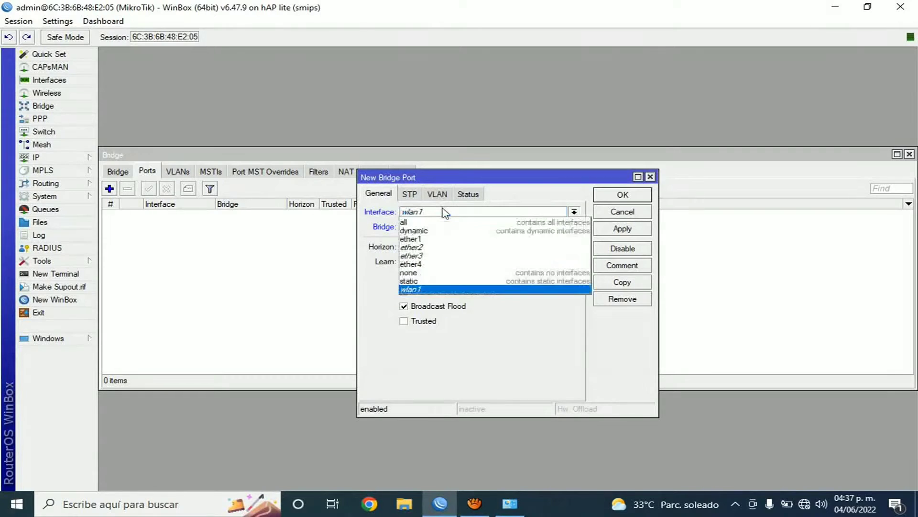
click(445, 246)
click(609, 233)
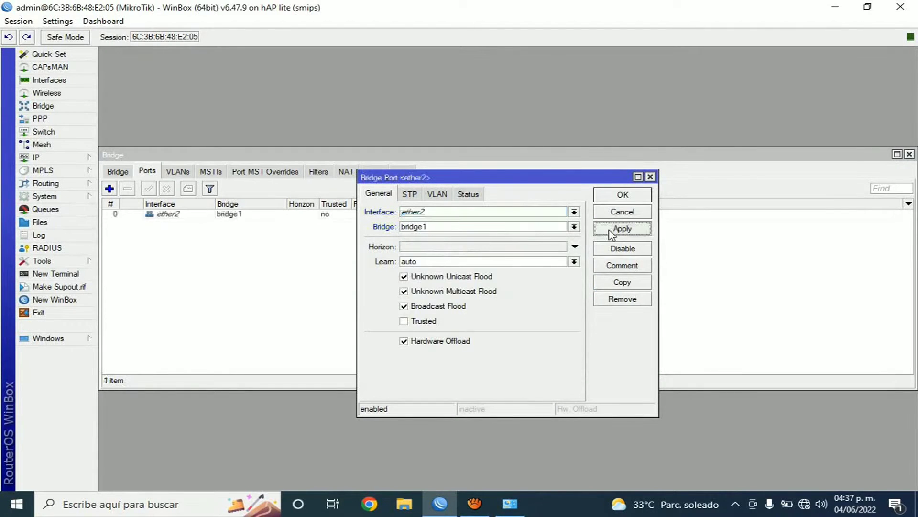
Step: Duplicate the ether2 bridge port and assign the copy to ether3
click(615, 282)
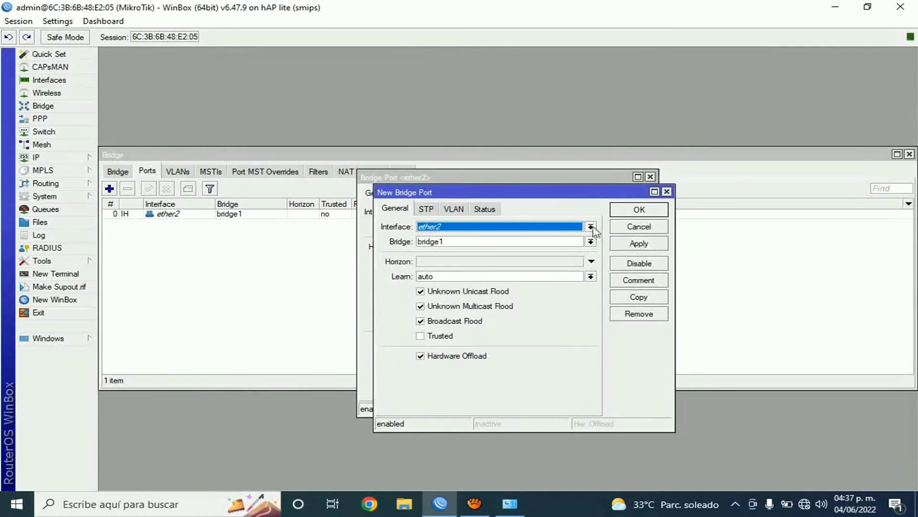
click(591, 226)
click(529, 268)
click(627, 245)
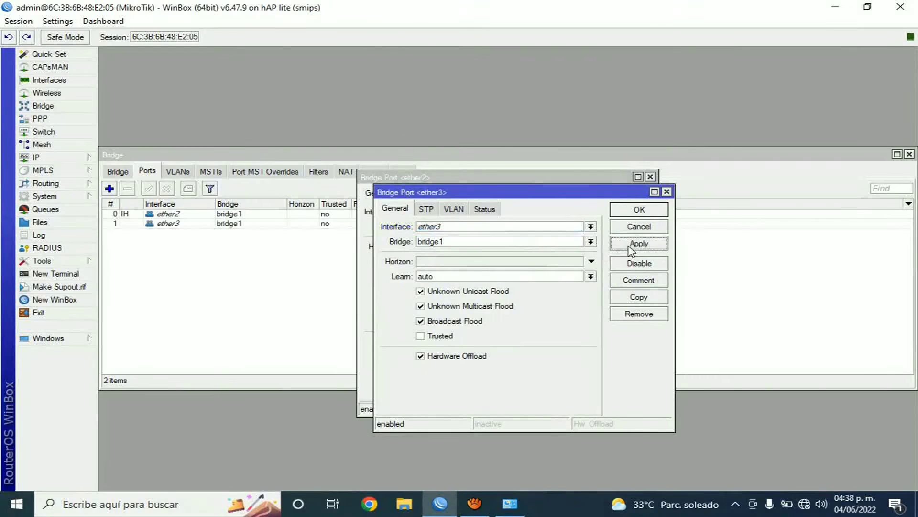
Step: Duplicate the ether3 bridge port for ether4 on bridge1, confirm all port entries, and close the bridge window
click(639, 296)
click(606, 243)
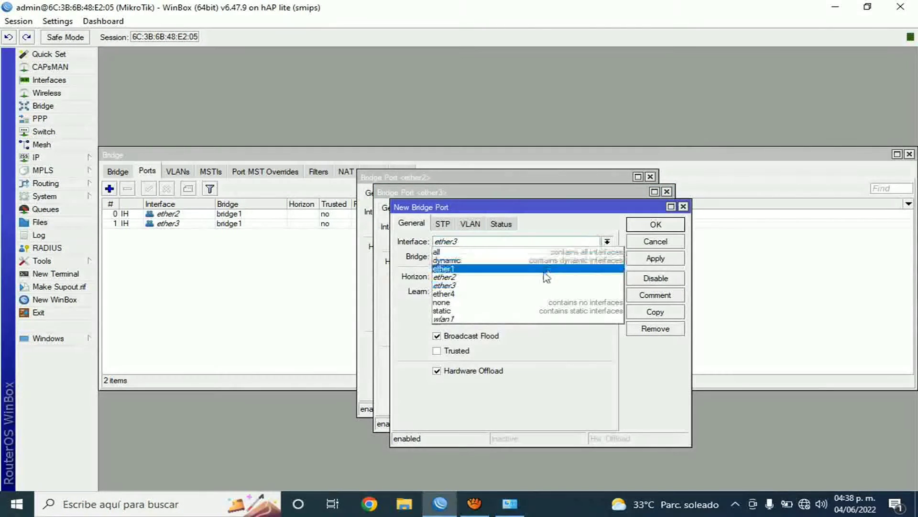
click(537, 294)
click(638, 261)
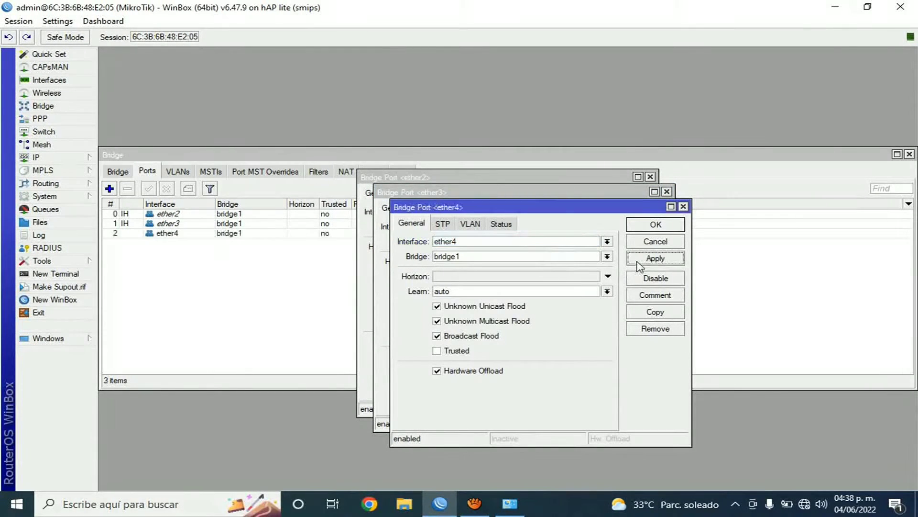
click(654, 225)
click(639, 210)
click(611, 197)
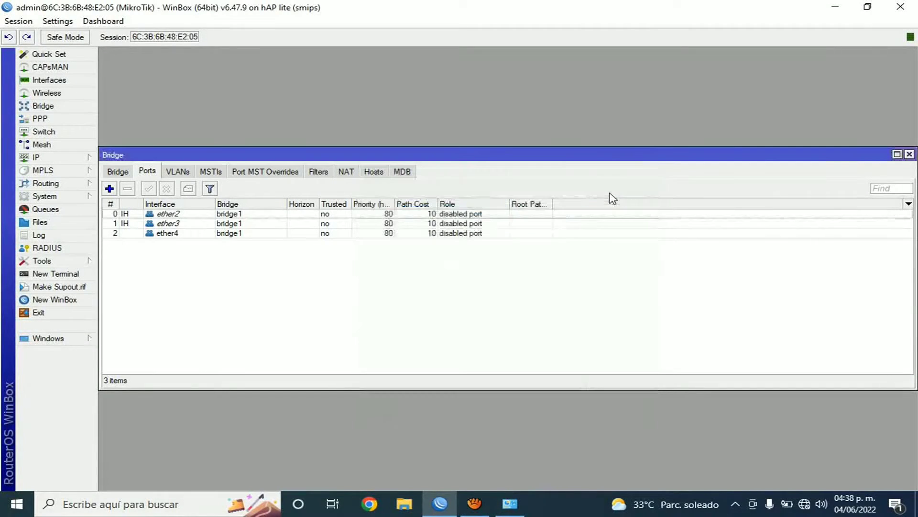
click(909, 155)
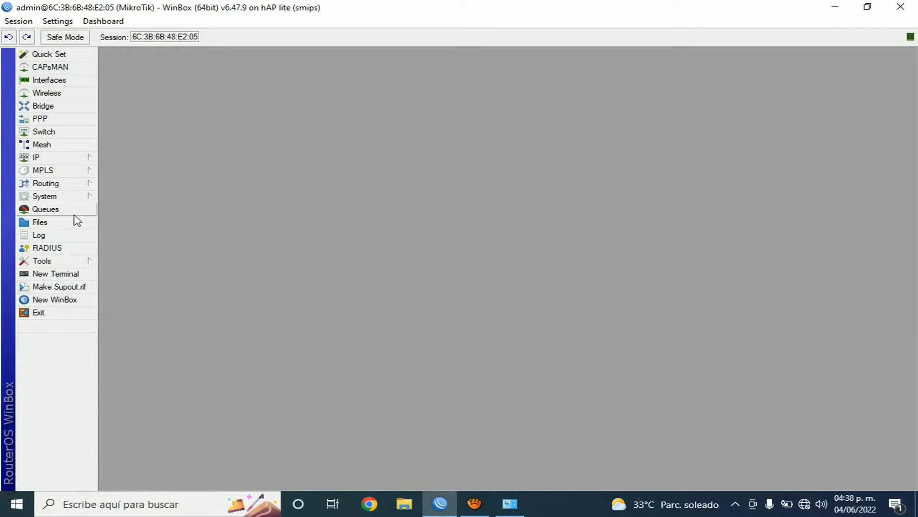
Step: Start a new queue type of kind pcq named 2Mbps_Down and copy its name for reuse
click(48, 209)
click(299, 72)
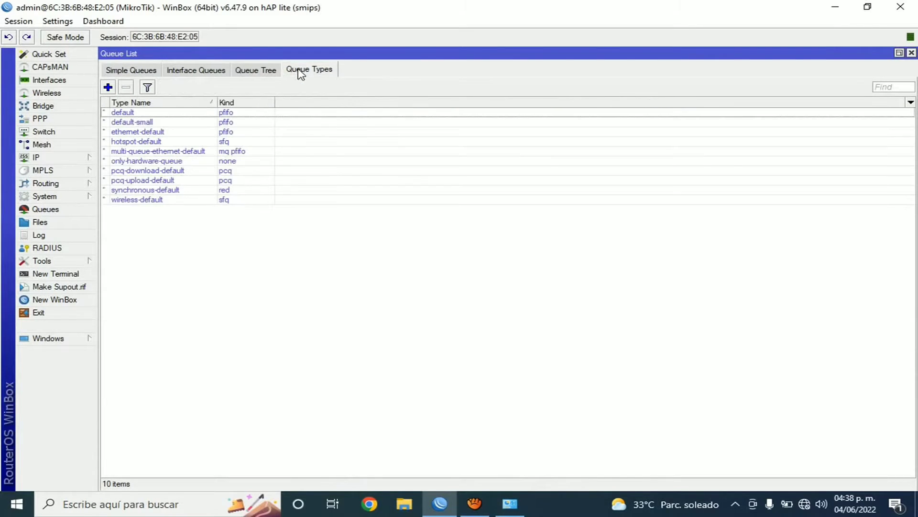
click(108, 87)
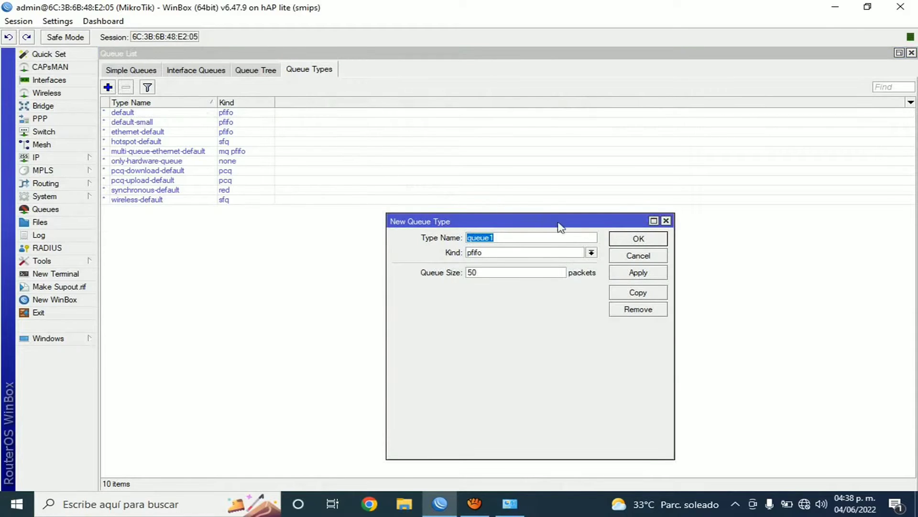
click(592, 253)
click(536, 284)
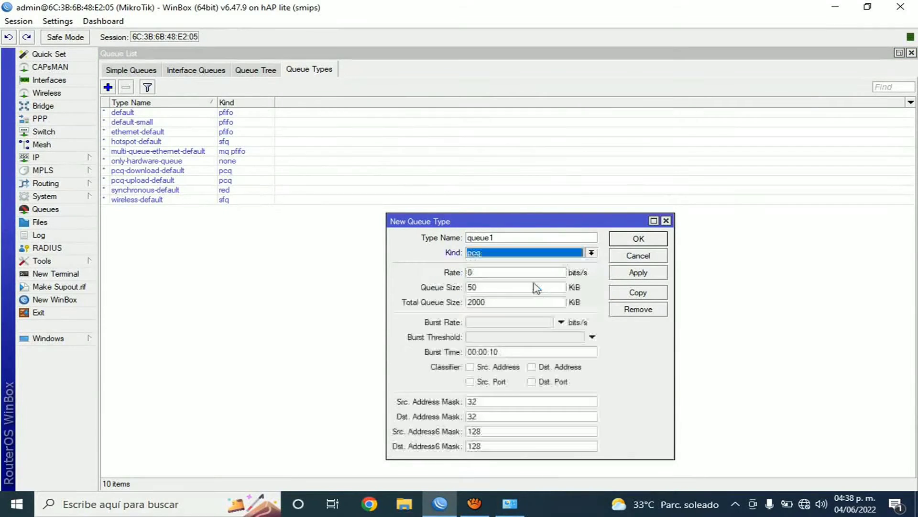
drag(514, 241, 435, 240)
text(2)
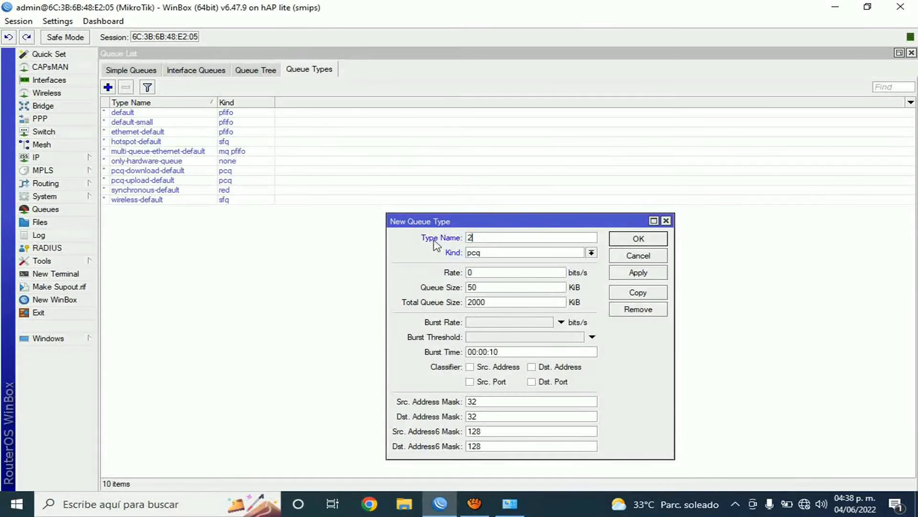
text(Mbps_Down)
drag(526, 240, 443, 239)
right_click(483, 236)
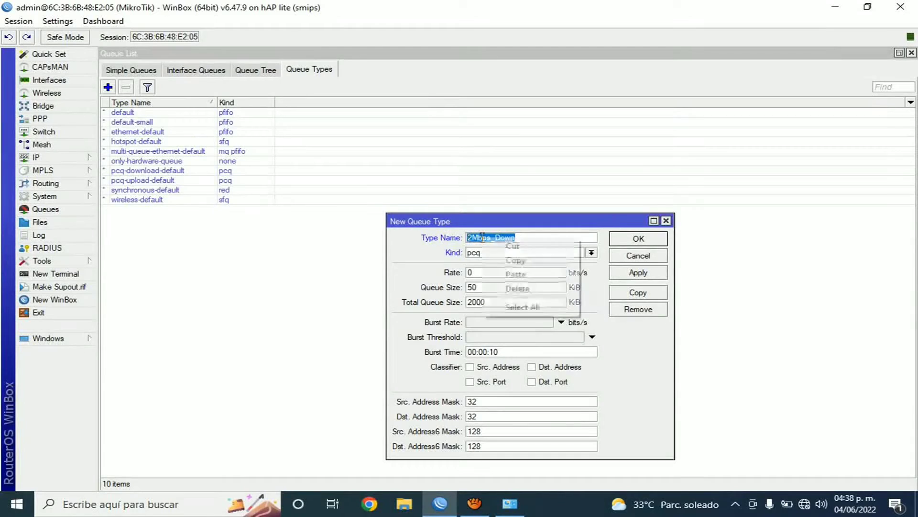
click(514, 260)
Step: Set the 2Mbps_Down rate to 2M bits/s, classify by Dst. Address, and apply the queue type
click(471, 273)
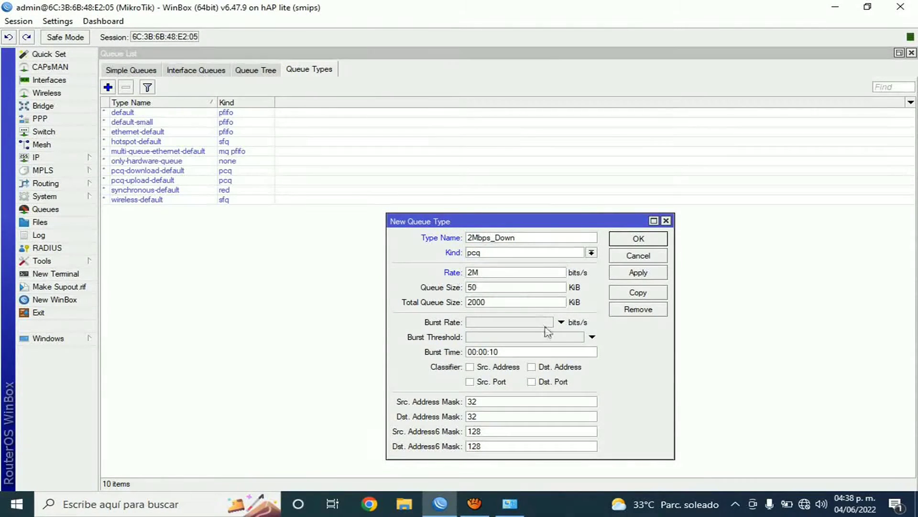
click(538, 372)
click(623, 275)
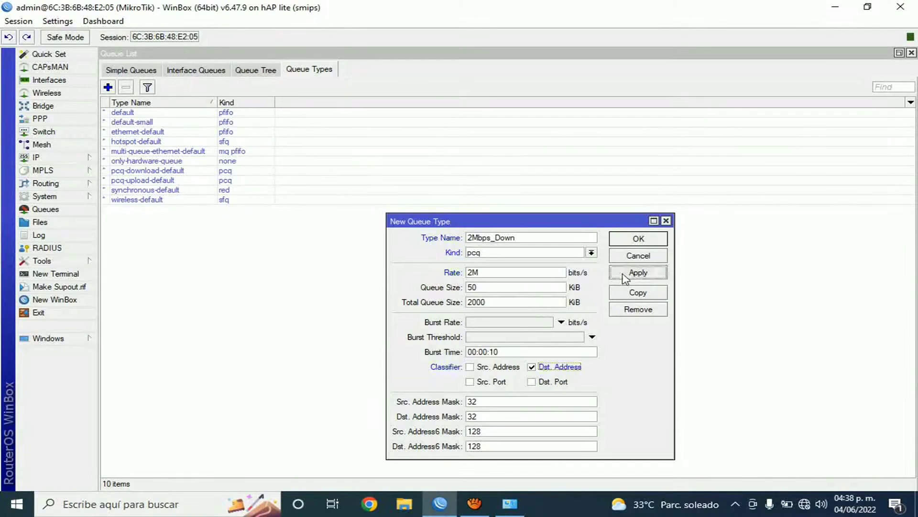
Step: Duplicate the 2Mbps_Down queue type as 5Mbps_Down with a rate of 5M bits/s and apply it
click(623, 293)
right_click(512, 254)
click(531, 287)
text(5)
text(5)
click(654, 287)
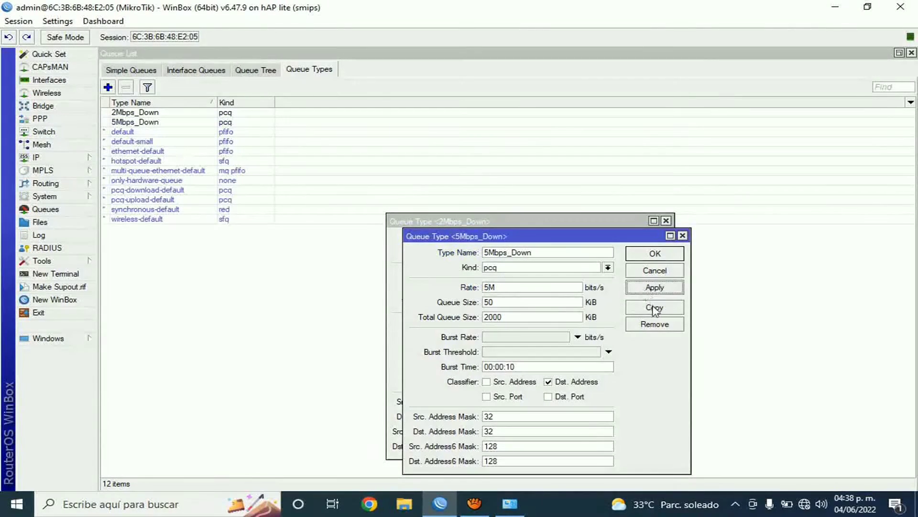
Step: Duplicate the 5Mbps_Down queue type as 10Mbps_Down with a rate of 10M bits/s and save it
click(655, 308)
right_click(544, 269)
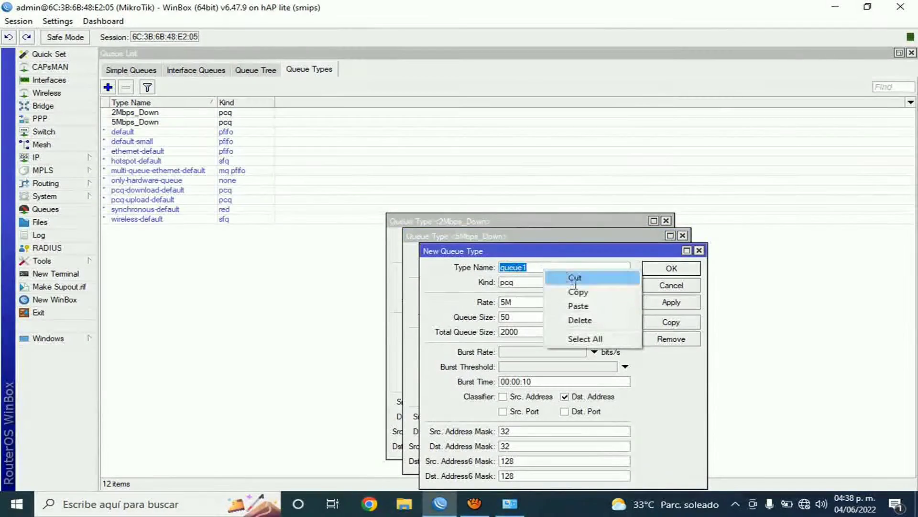
click(583, 306)
click(499, 269)
key(Delete)
text(10)
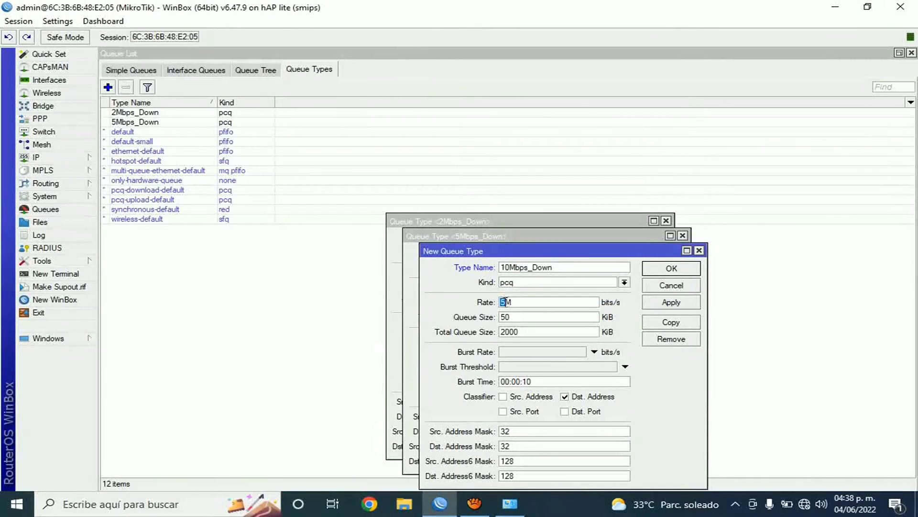
click(658, 306)
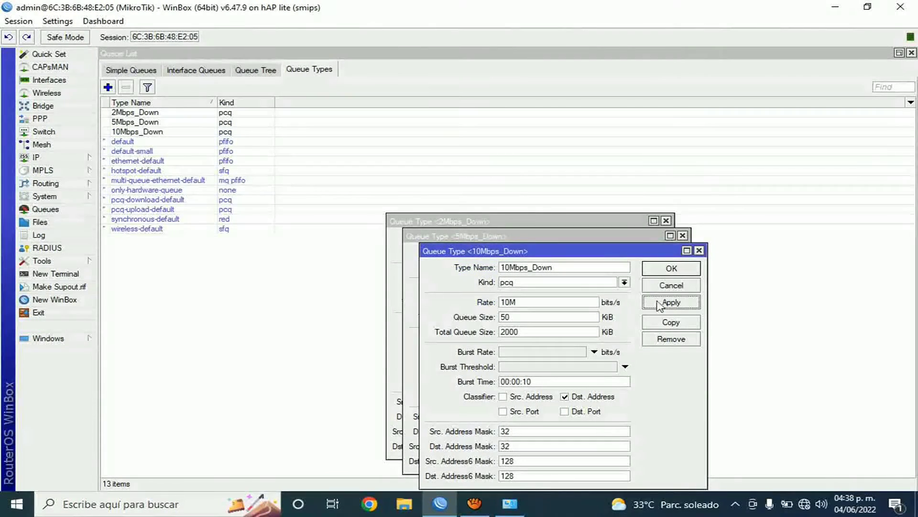
click(662, 271)
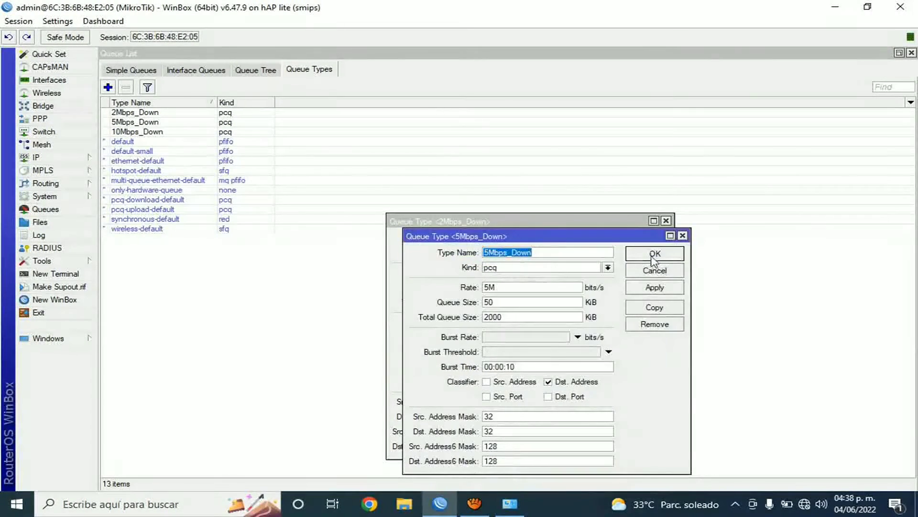
Step: Close the open download queue types and start a new queue type of kind pcq named 2Mbps_Up
click(655, 256)
click(636, 242)
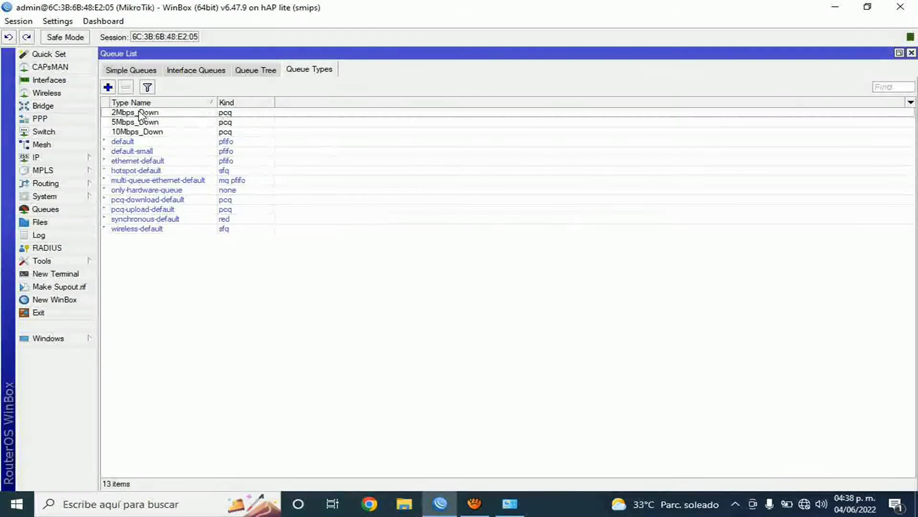
click(107, 87)
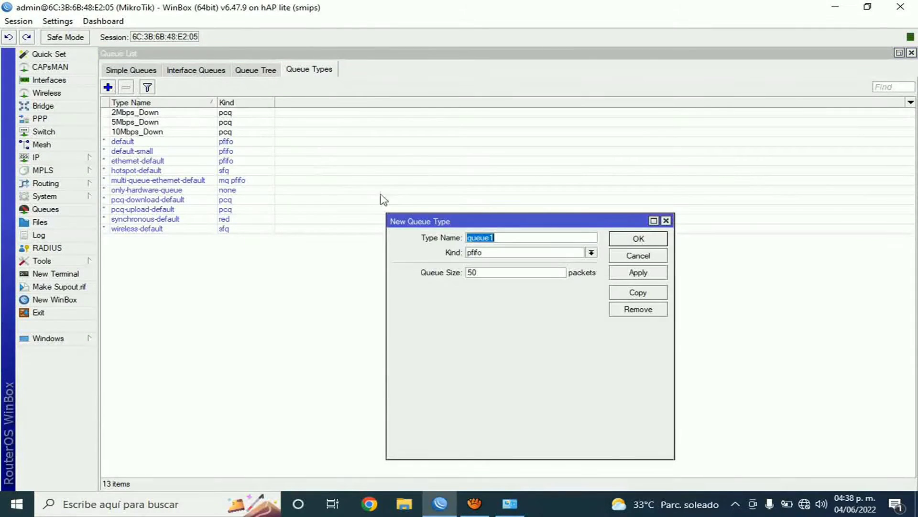
click(592, 252)
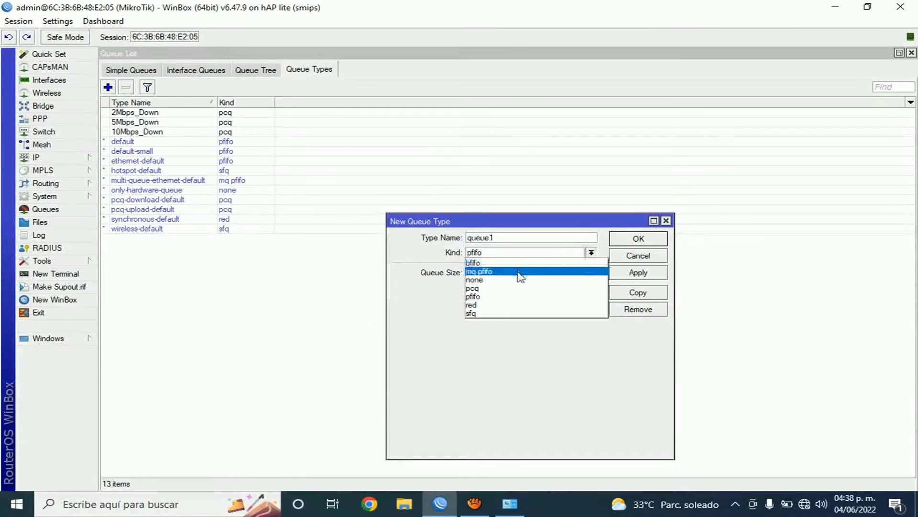
click(519, 288)
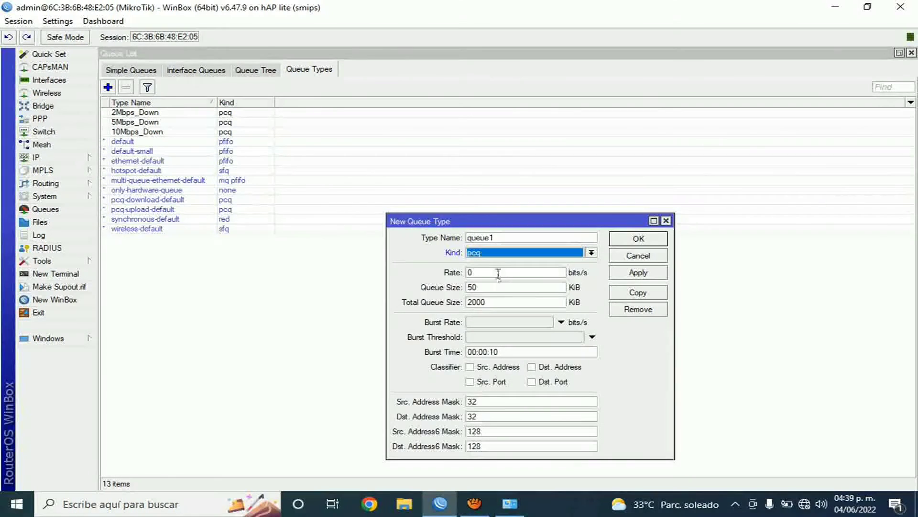
click(454, 237)
right_click(482, 237)
click(506, 273)
drag(516, 238, 496, 238)
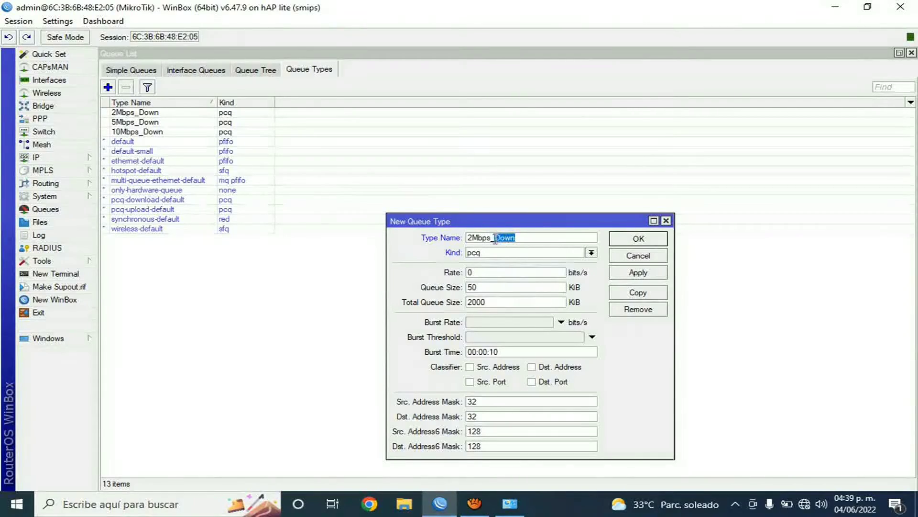
text(Up)
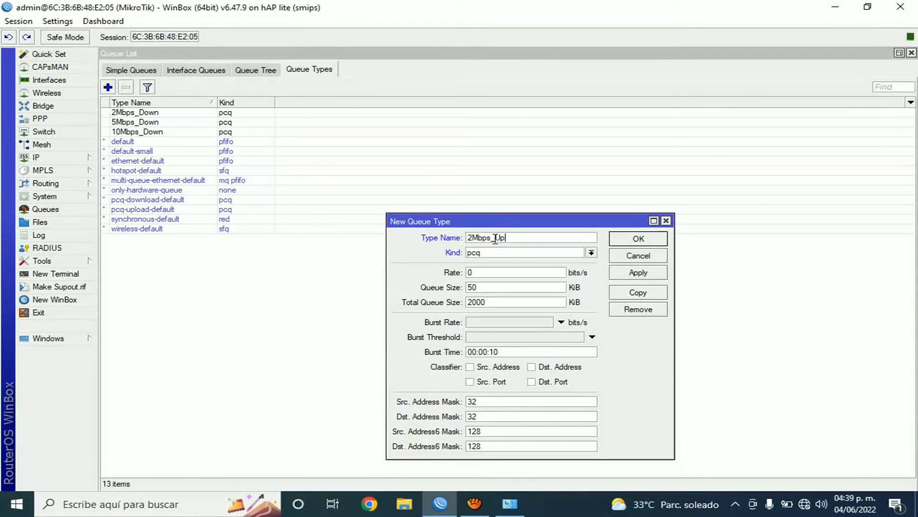
Step: Set the 2Mbps_Up rate to 2M bits/s, classify by Src. Address, copy its name for reuse, and apply the queue type
double_click(494, 271)
text(2)
click(488, 367)
double_click(492, 238)
right_click(496, 241)
click(529, 264)
click(638, 272)
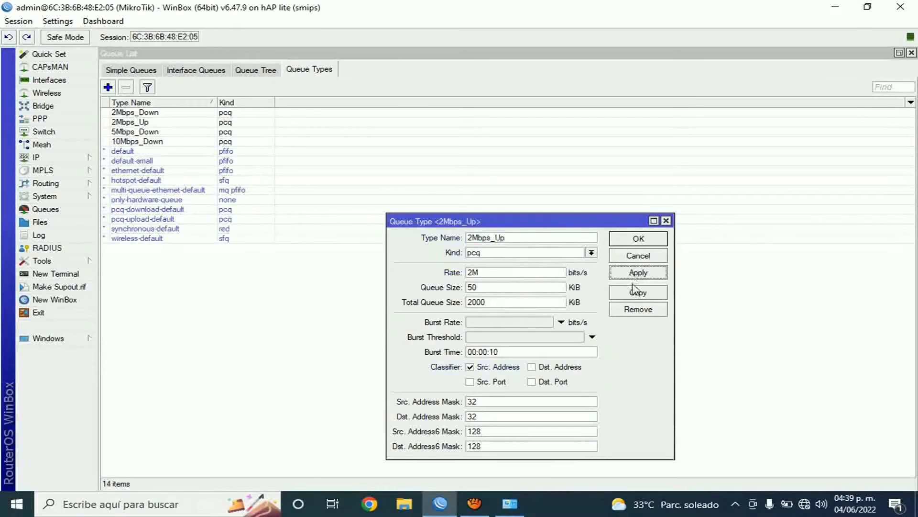
Step: Duplicate the 2Mbps_Up queue type as 5Mbps_Up with a rate of 5M bits/s and apply it
click(638, 291)
right_click(521, 253)
click(551, 289)
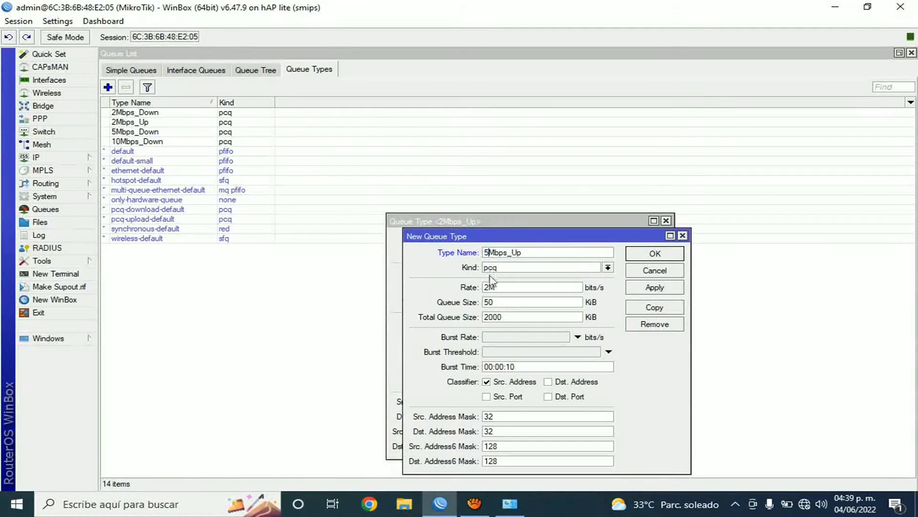
text(5)
drag(489, 287, 484, 287)
text(5)
click(654, 288)
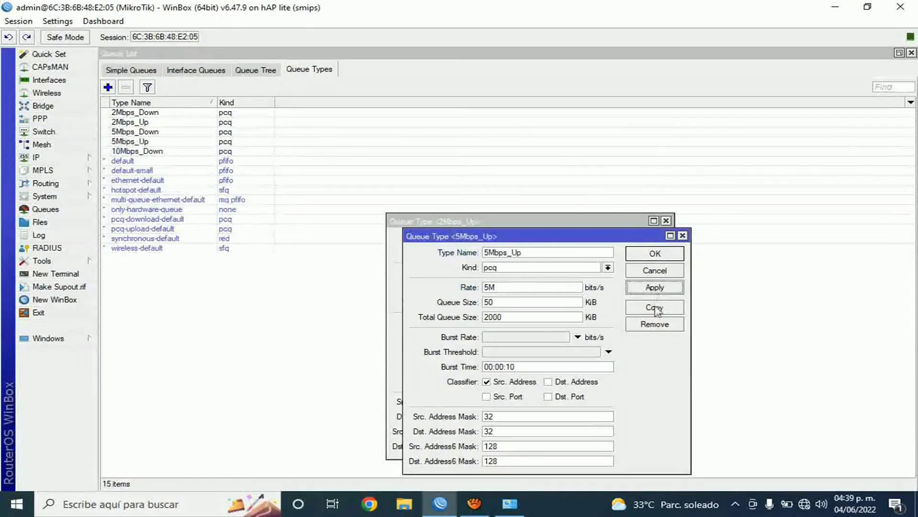
Step: Duplicate the 5Mbps_Up queue type as 10Mbps_Up with a rate of 10M bits/s, then save and close all upload queue types
click(654, 307)
right_click(538, 269)
click(572, 303)
drag(496, 268, 489, 269)
text(10Mbps_Up)
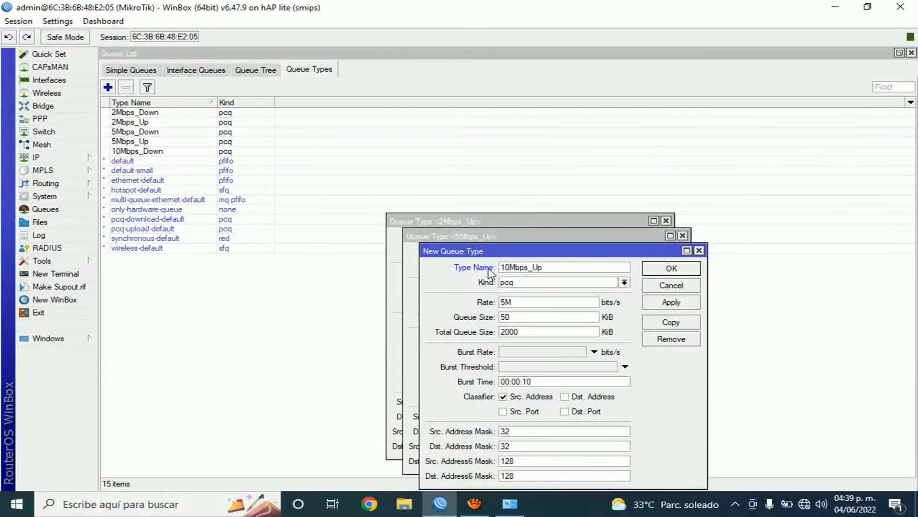
drag(505, 302, 502, 305)
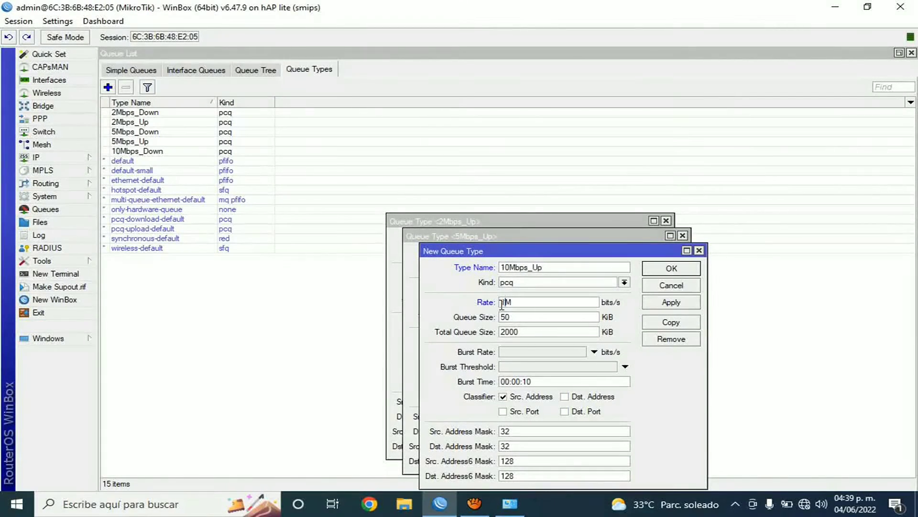
text(10)
click(670, 304)
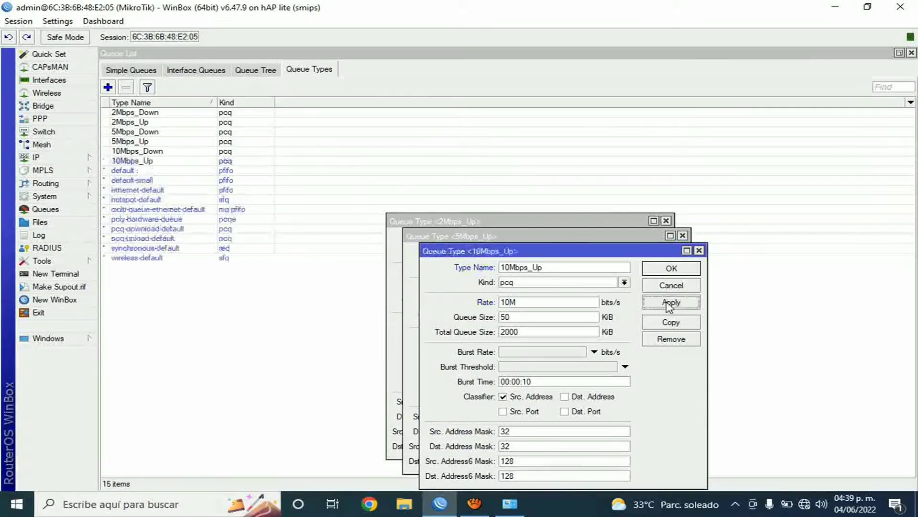
click(671, 268)
click(655, 254)
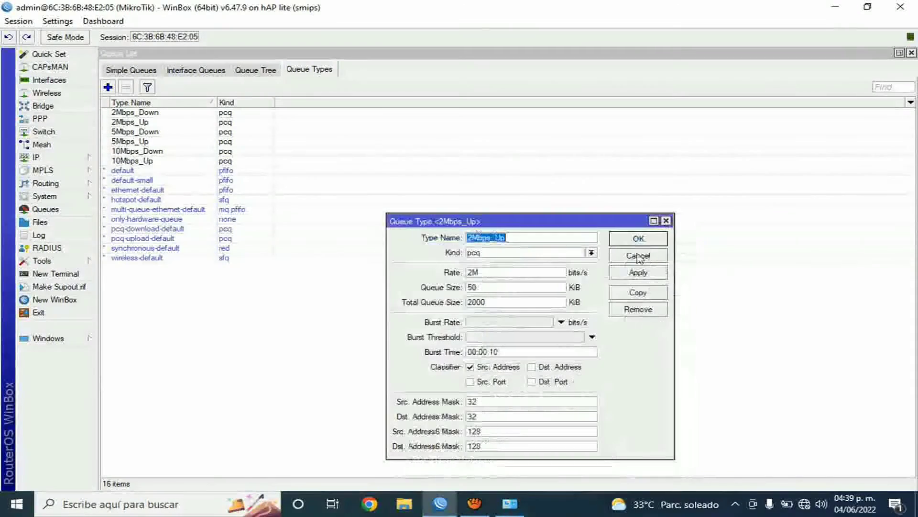
click(638, 238)
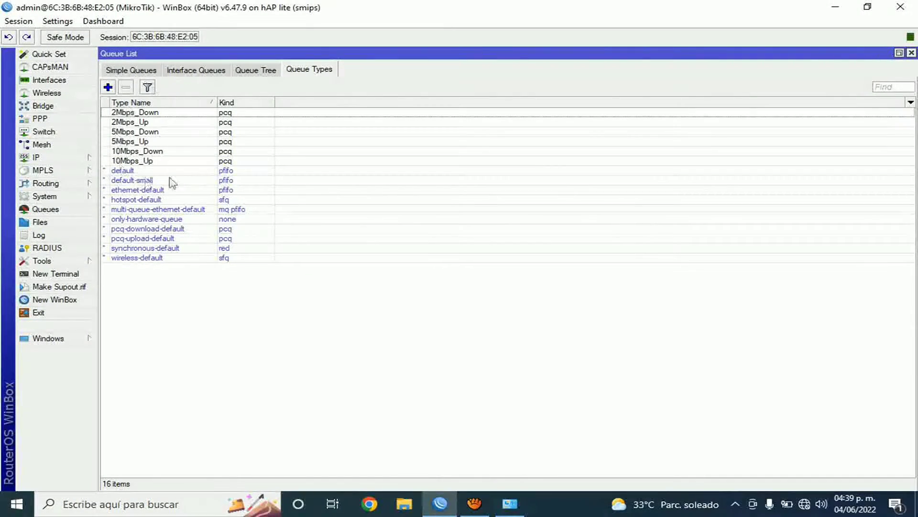
Step: Show the simple queues in a reduced Queue List window and open the router's IP address list
click(142, 71)
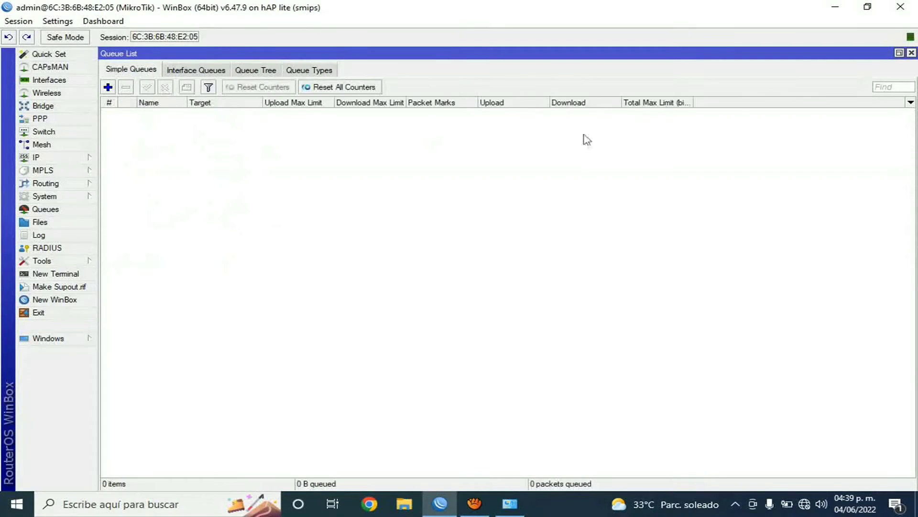
click(900, 52)
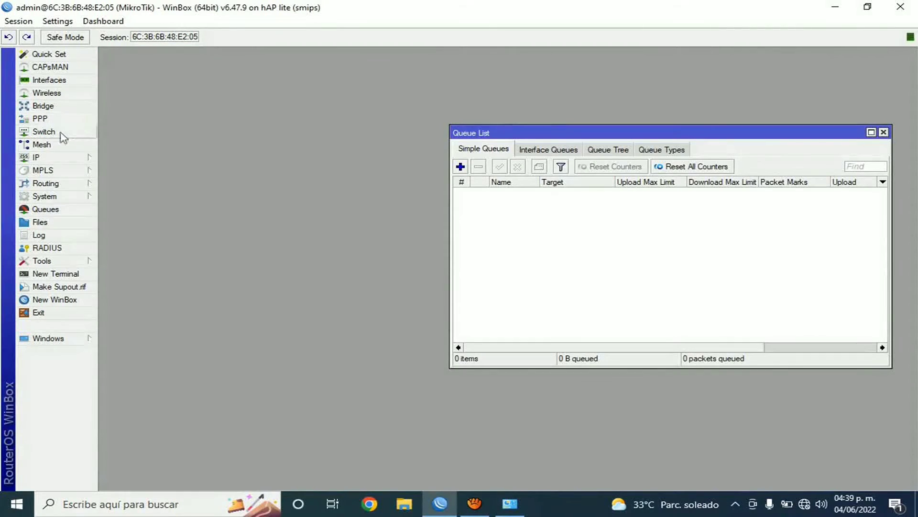
click(38, 157)
click(110, 185)
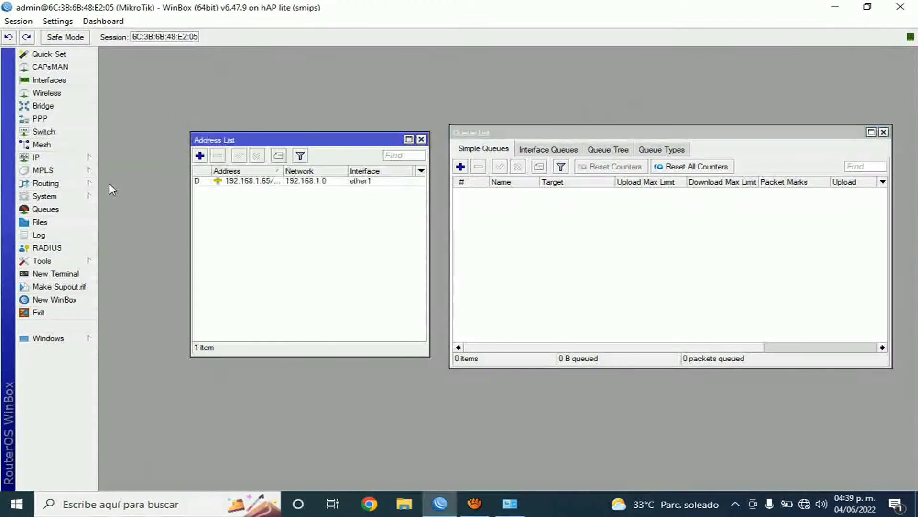
Step: Add the IP address 172.16.1.1/24 on interface bridge1 and apply it
click(200, 156)
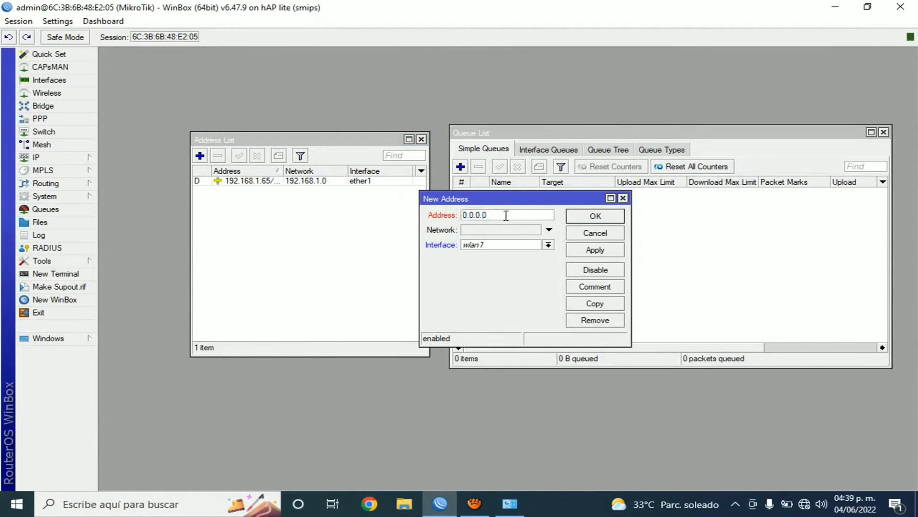
text(172.16.1.1/24)
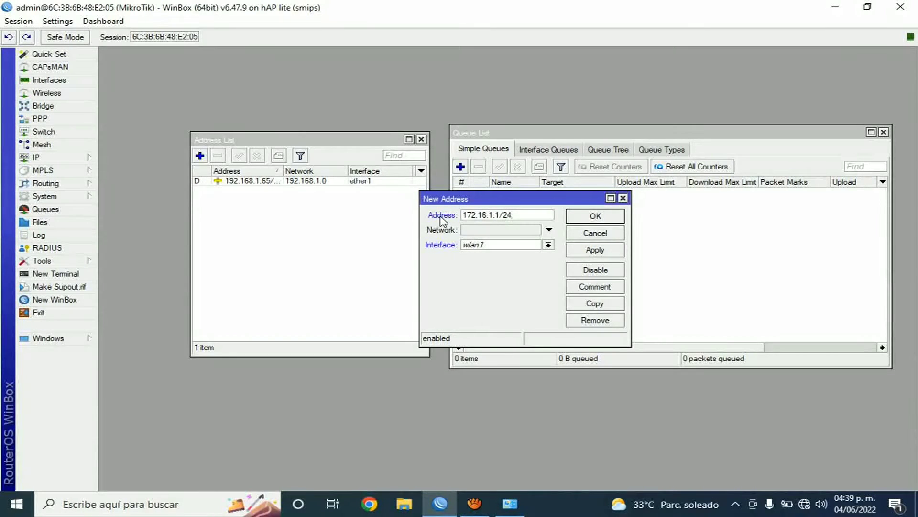
click(548, 244)
click(498, 253)
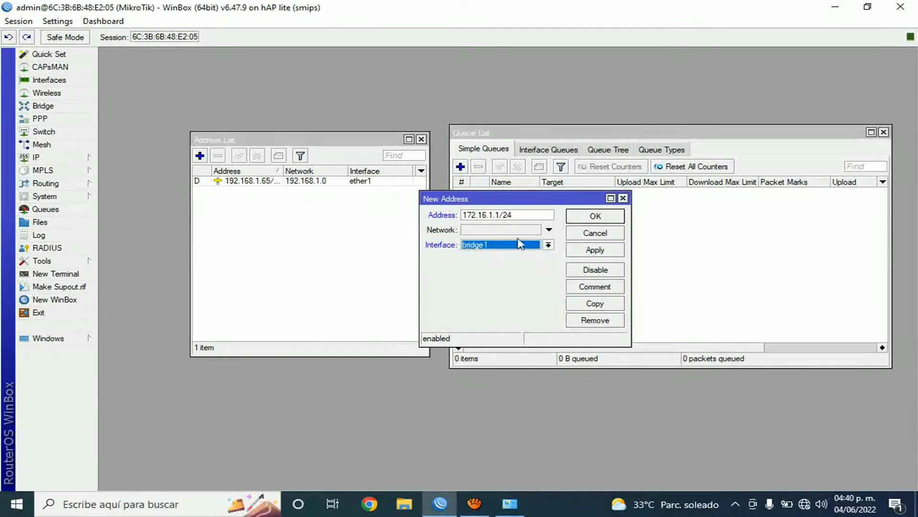
click(584, 254)
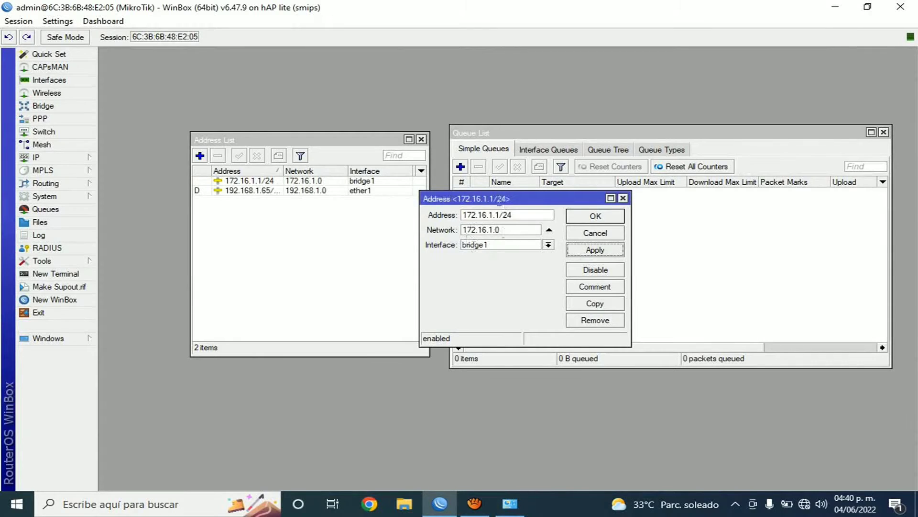
Step: Duplicate the 172.16.1.1/24 address as 172.16.2.1/24 on bridge1 and apply it
click(587, 304)
click(508, 230)
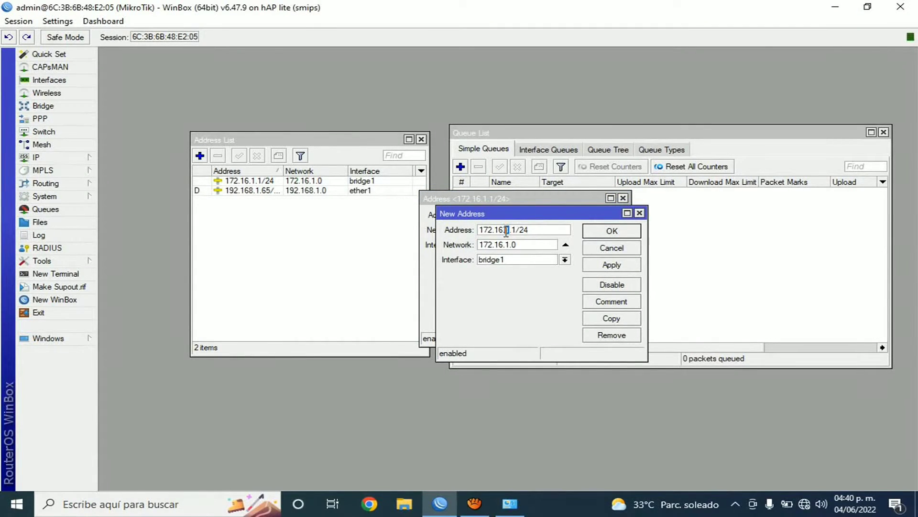
click(598, 267)
Step: Duplicate the 172.16.2.1/24 address as 172.16.3.1/24 on bridge1, apply it, and close all address entries
click(610, 318)
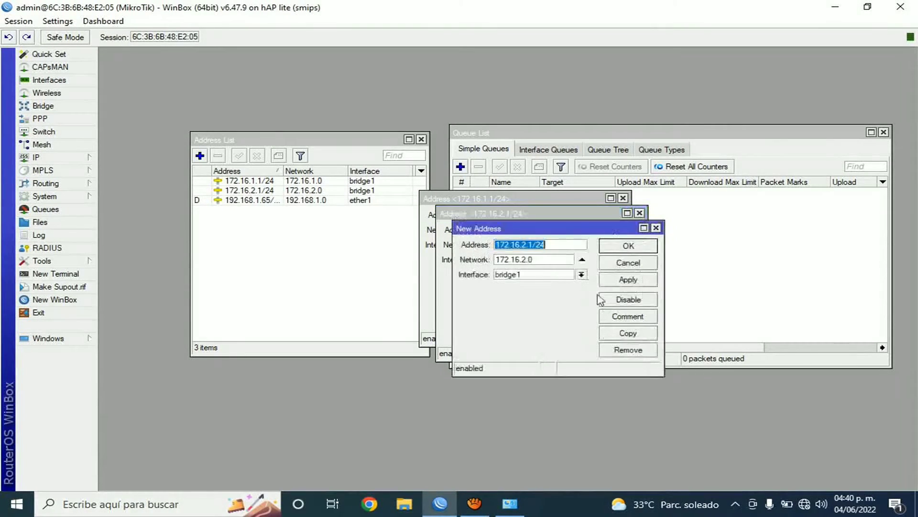
click(524, 244)
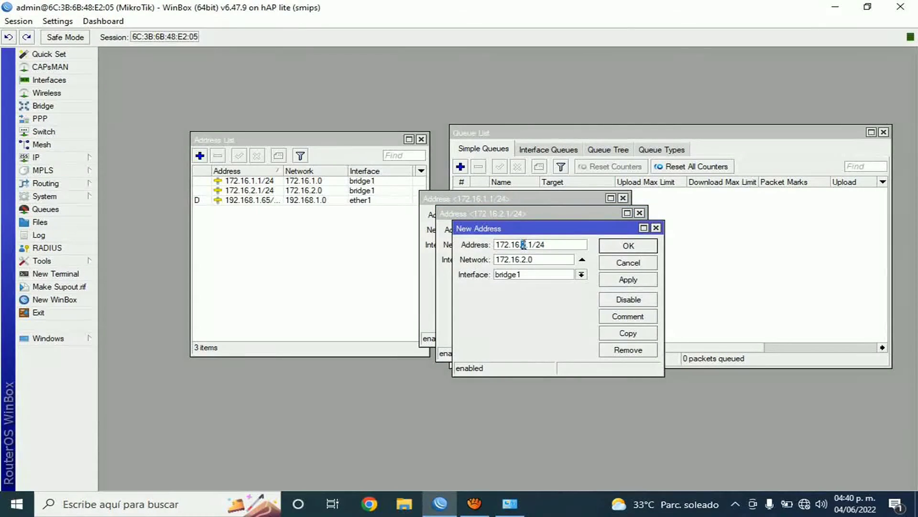
click(611, 279)
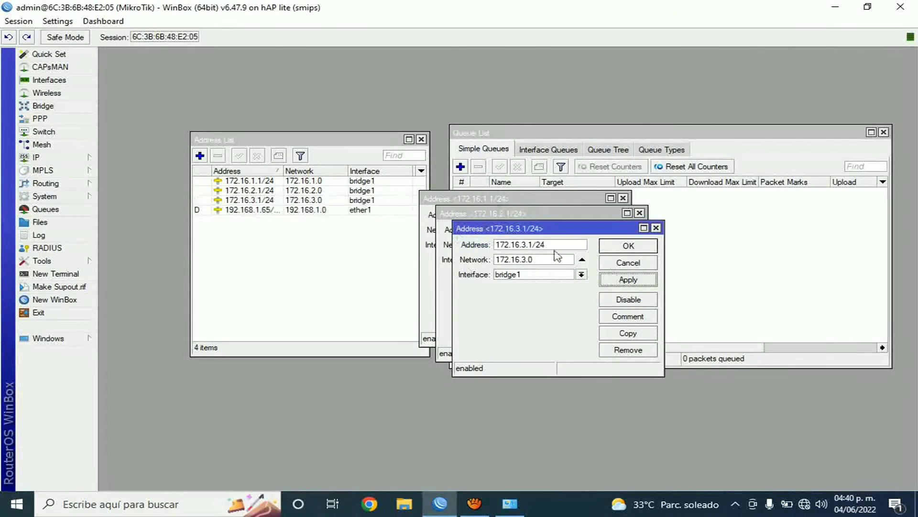
click(628, 246)
click(612, 231)
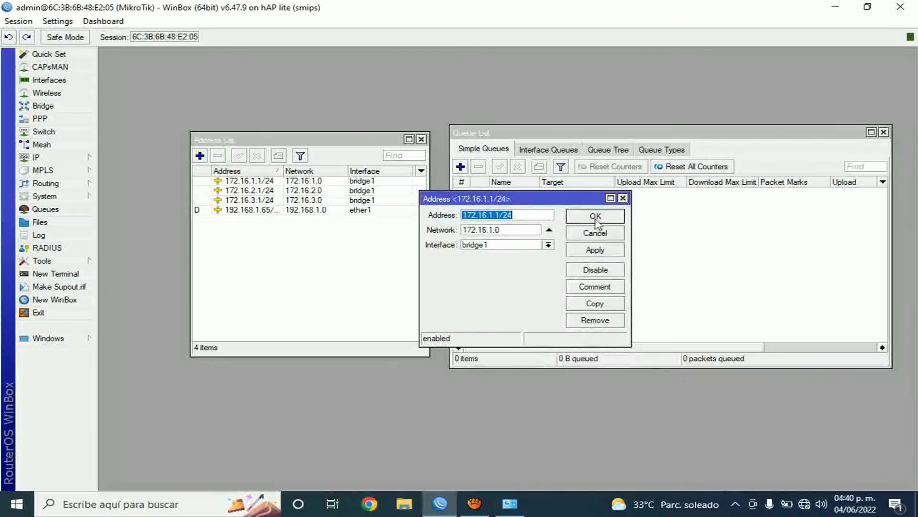
click(595, 216)
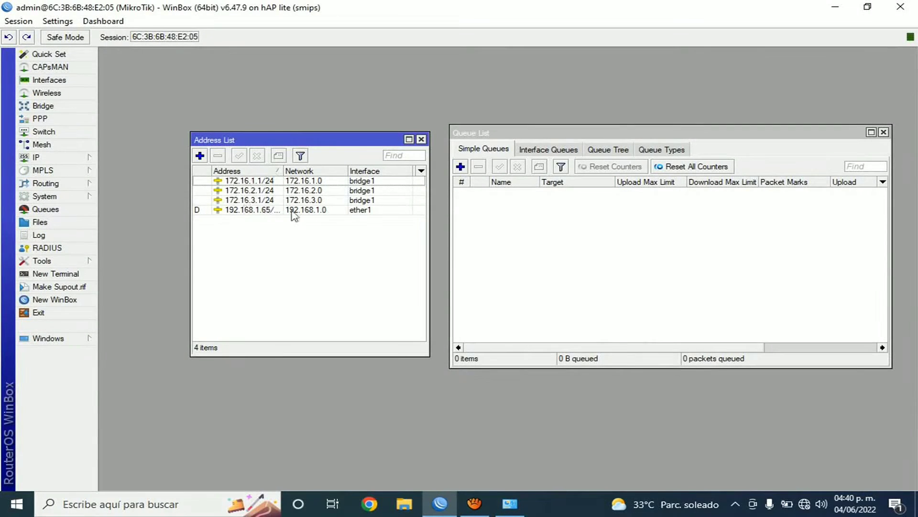
Step: Start a new simple queue named 2Mbps with target 172.16.1.0/24
click(461, 168)
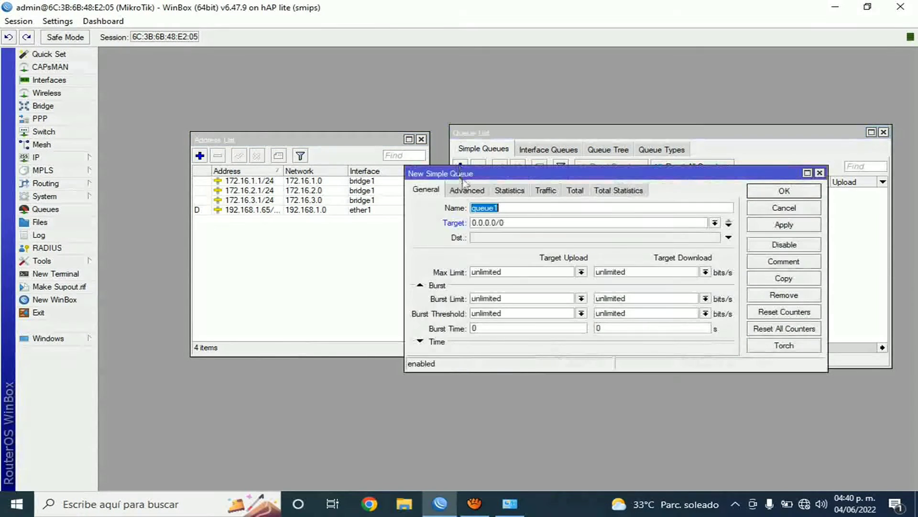
drag(475, 168, 522, 174)
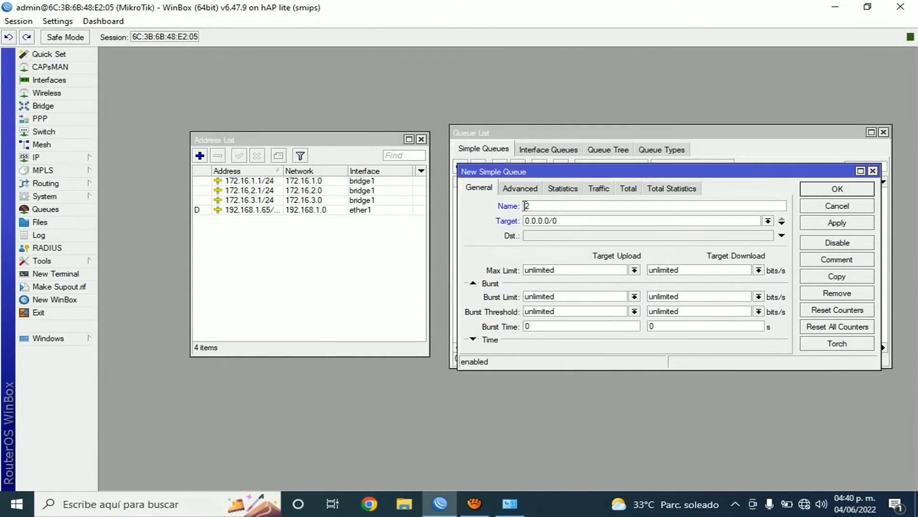
text(Mb)
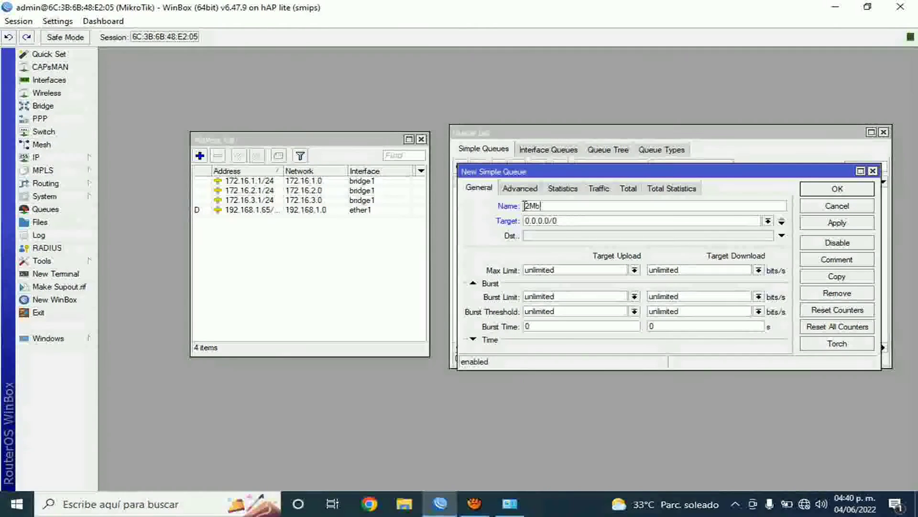
text(ps)
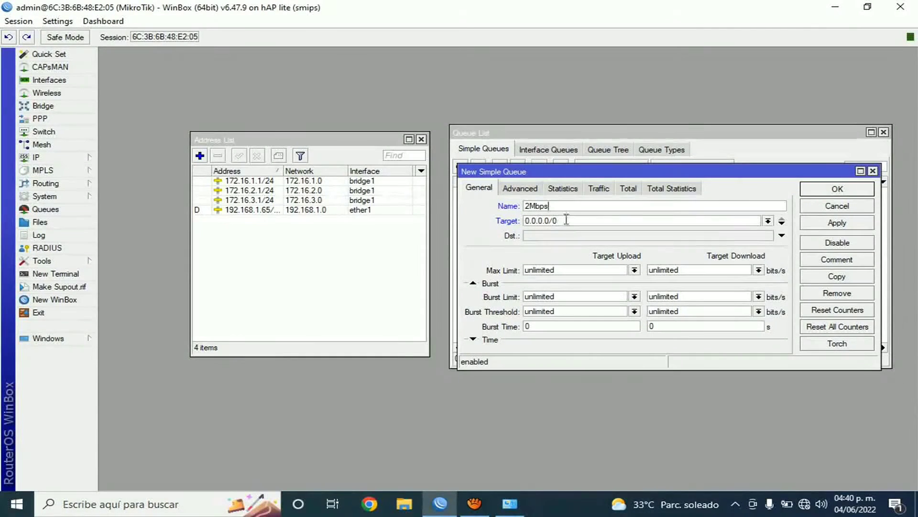
right_click(536, 206)
click(581, 226)
key(Tab)
text(172.16.1.)
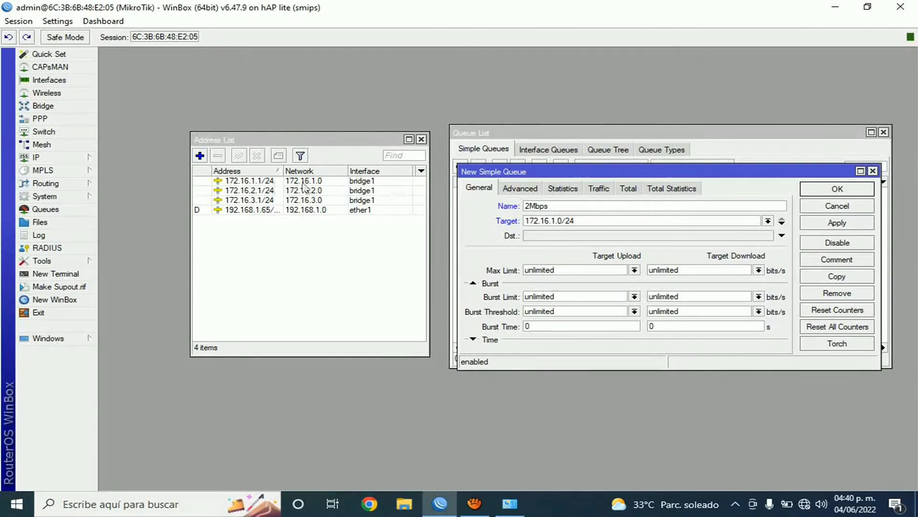
Step: Set the 2Mbps queue's upload type to 2Mbps_Up and download type to 2Mbps_Down, and save the queue
click(526, 190)
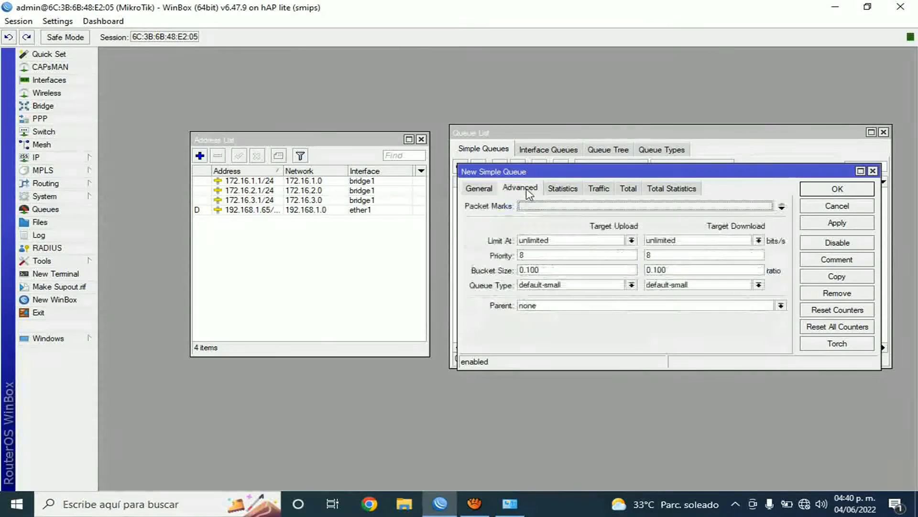
click(631, 285)
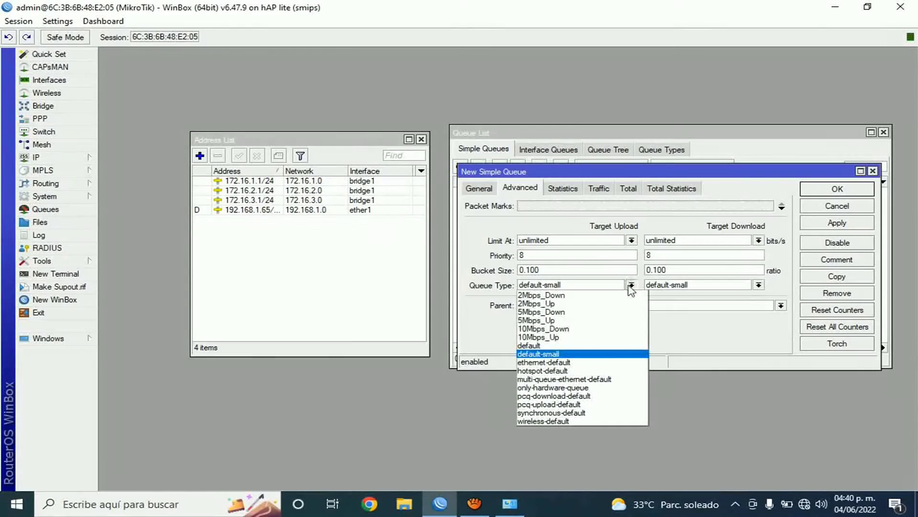
click(584, 304)
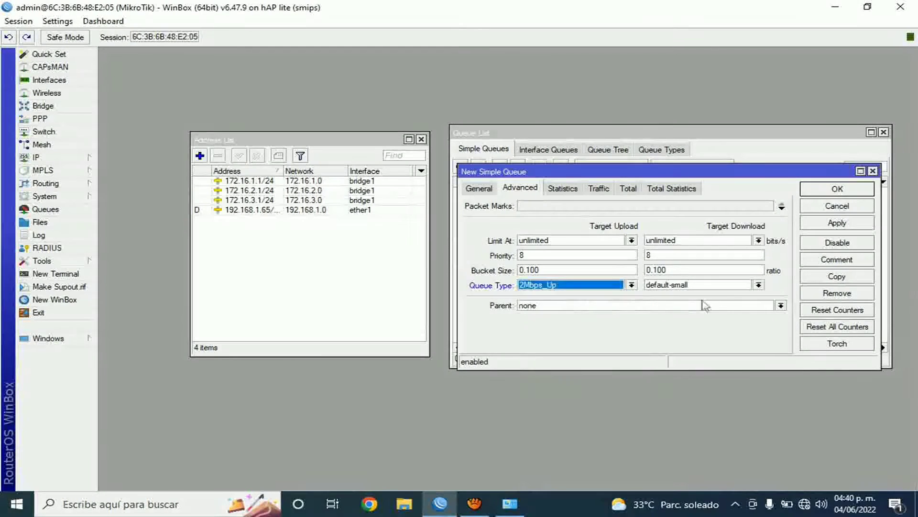
click(758, 285)
click(710, 295)
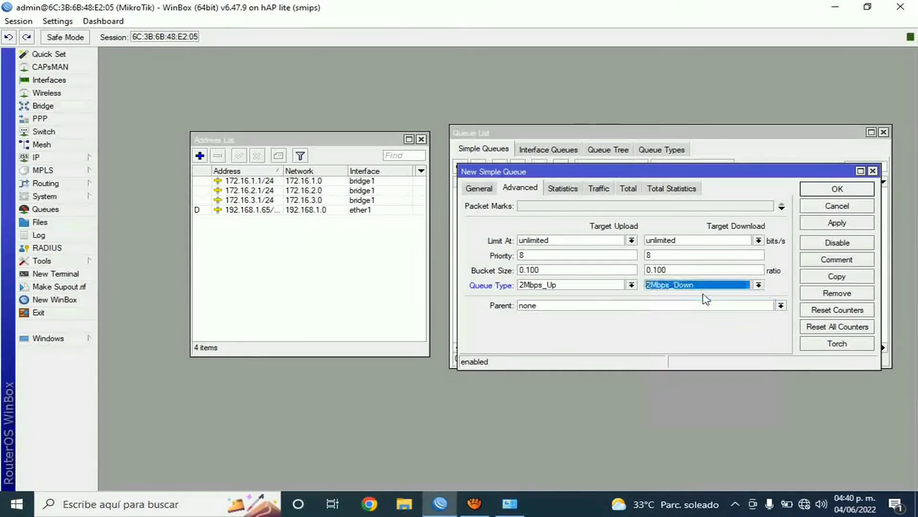
click(819, 229)
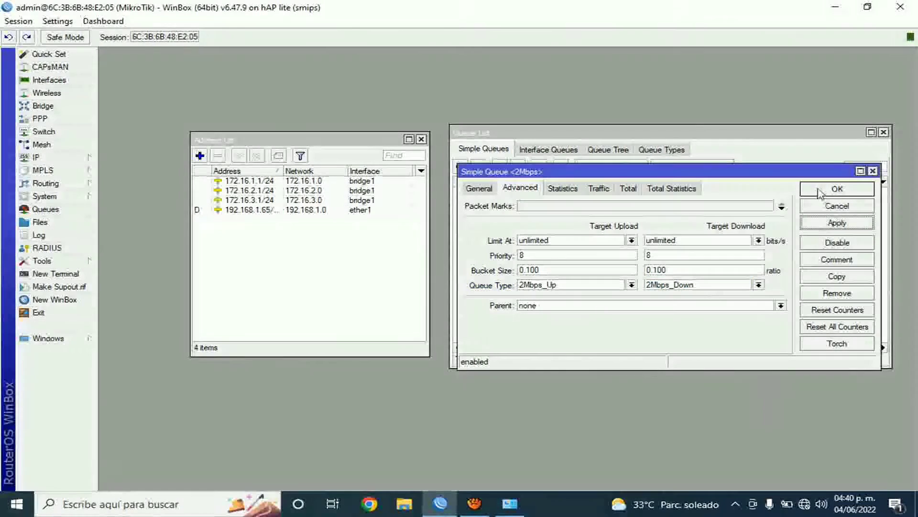
click(837, 188)
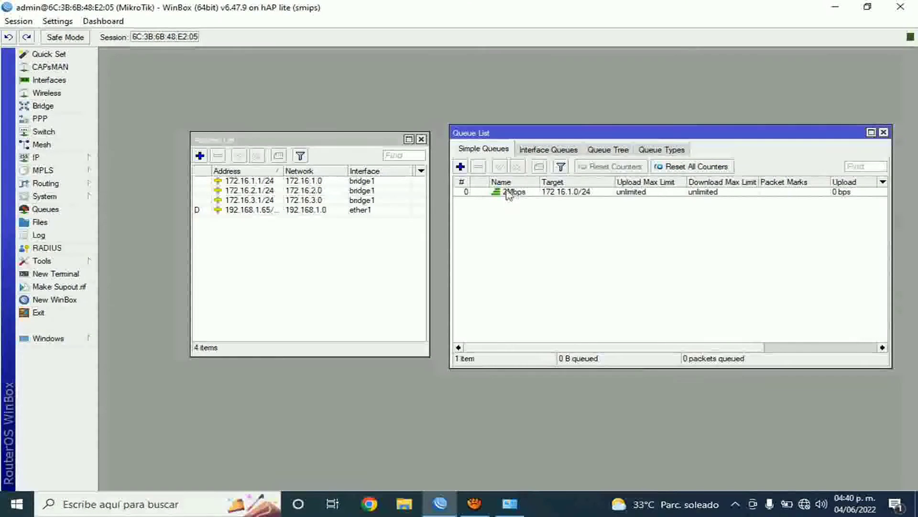
Step: Start a new simple queue named 5Mbps with target 172.16.2.0/24
click(461, 167)
click(479, 187)
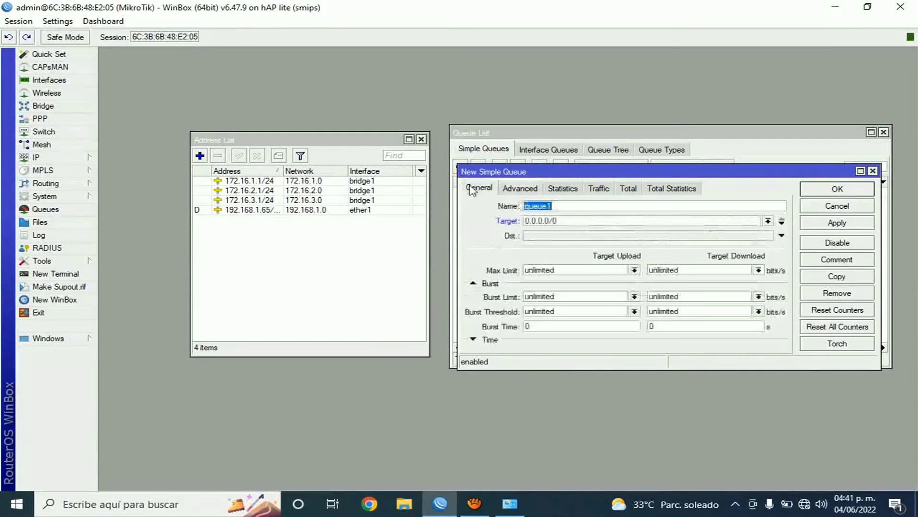
text(5Mbps)
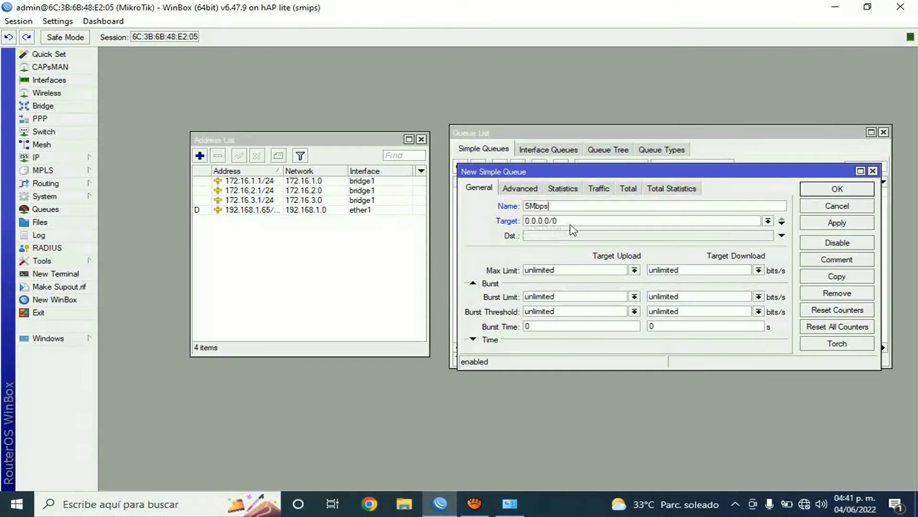
drag(570, 223, 521, 223)
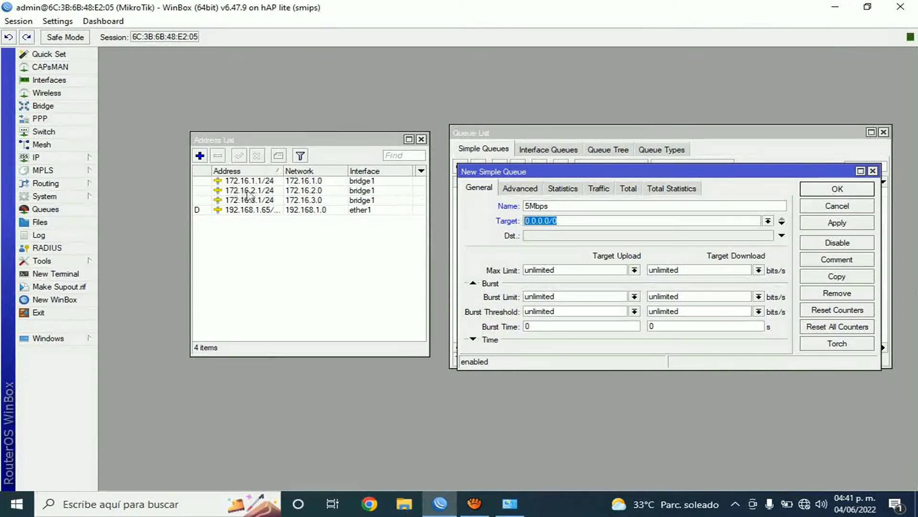
text(17)
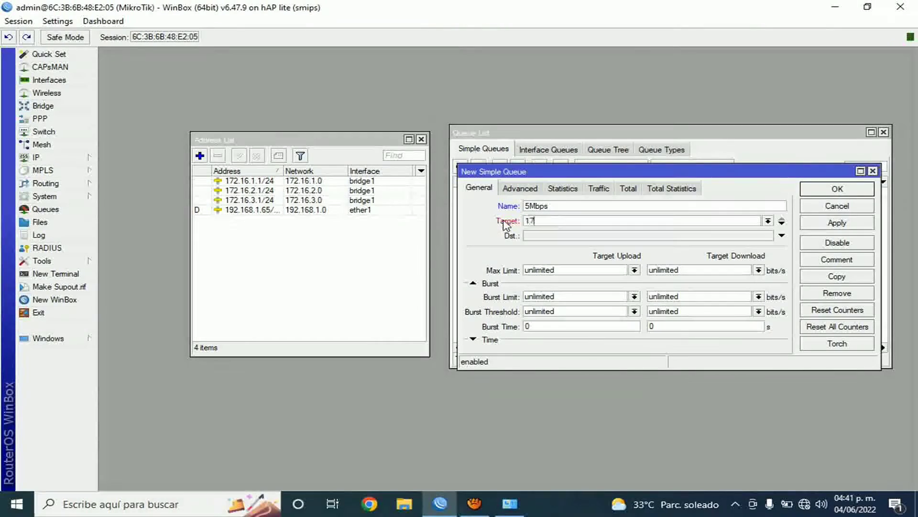
text(2.16.2.0/24)
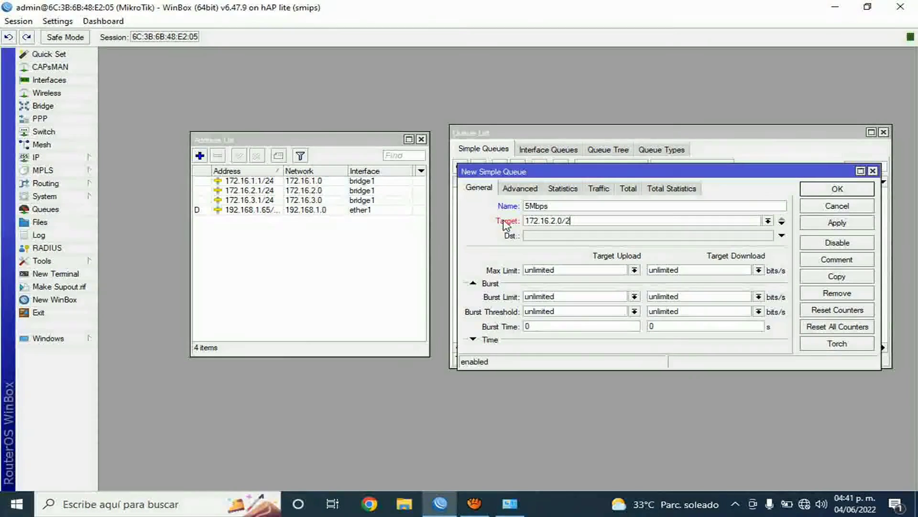
Step: Set the 5Mbps queue's upload type to 5Mbps_Up and download type to 5Mbps_Down, and save the queue
click(520, 188)
click(632, 285)
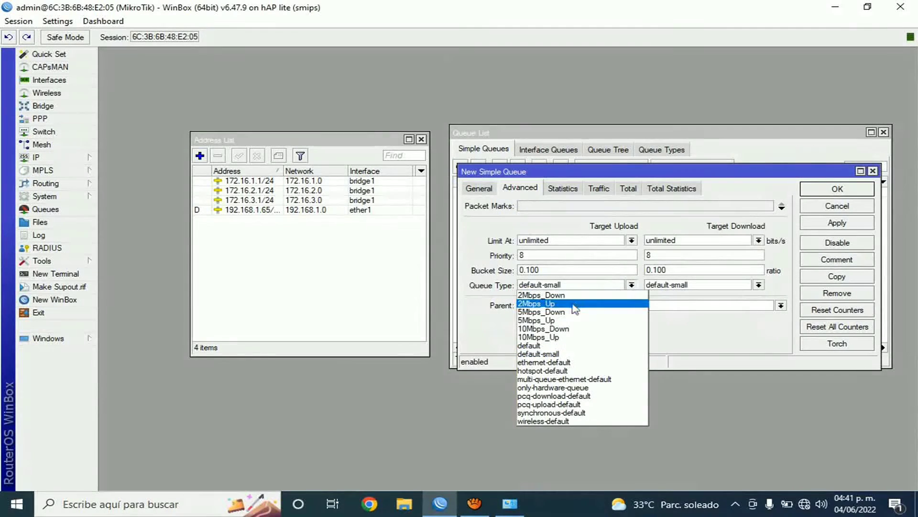
click(556, 320)
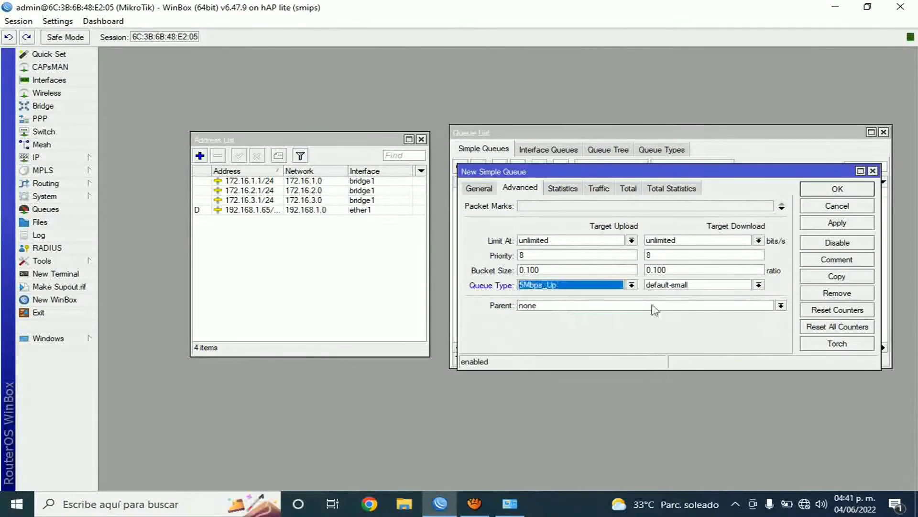
click(689, 285)
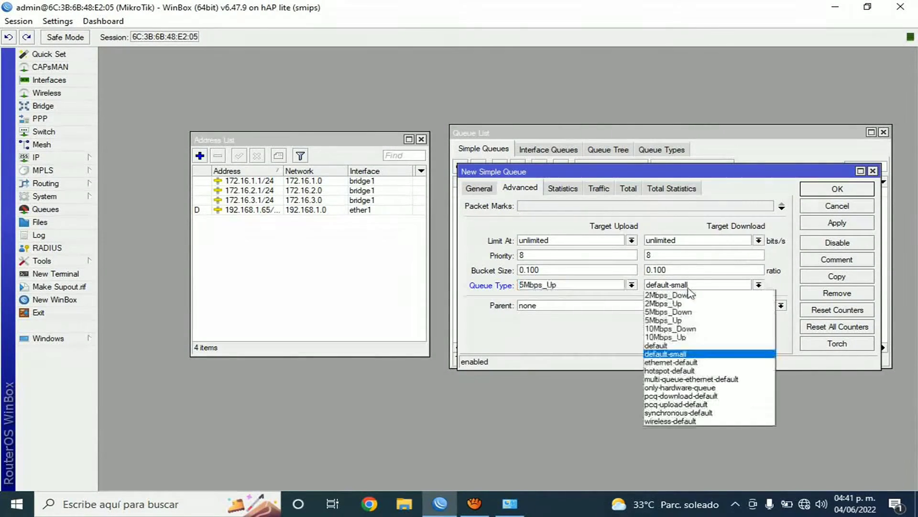
click(692, 313)
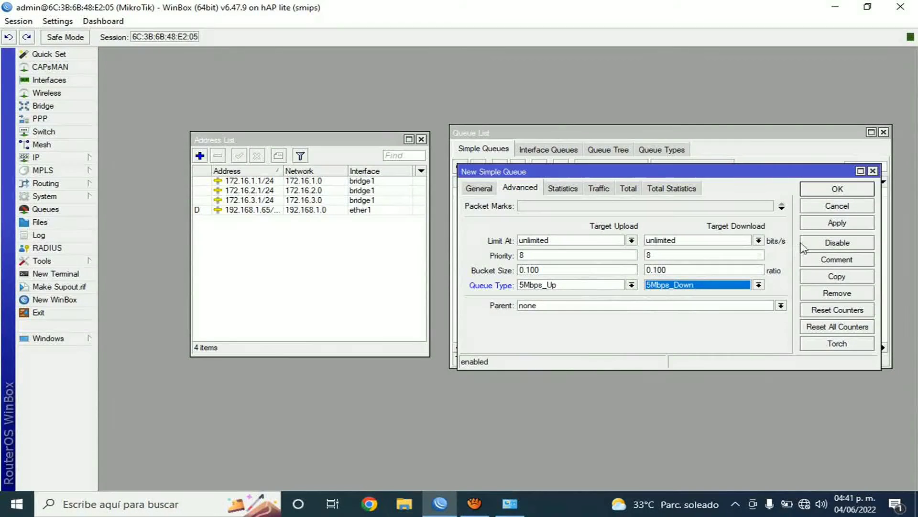
click(817, 189)
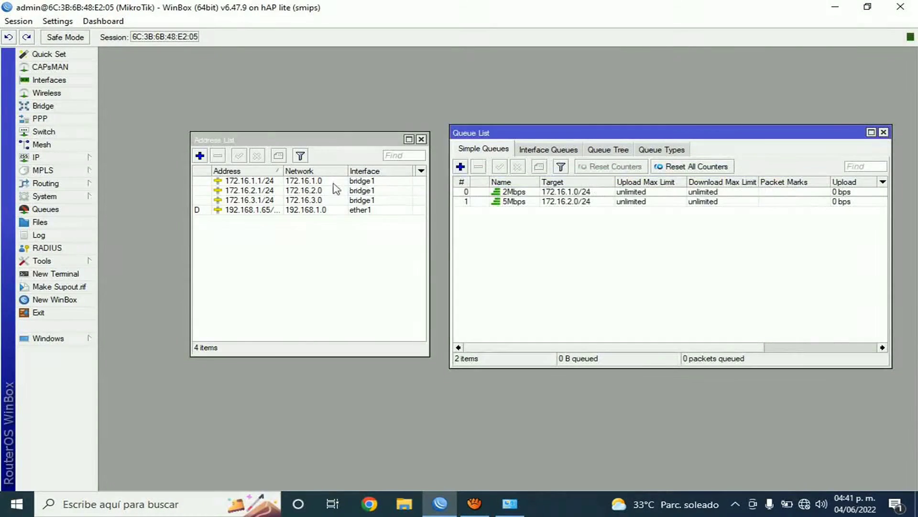
Step: Start a new simple queue named 10Mbps with target 172.16.3.0/24
click(461, 167)
click(479, 188)
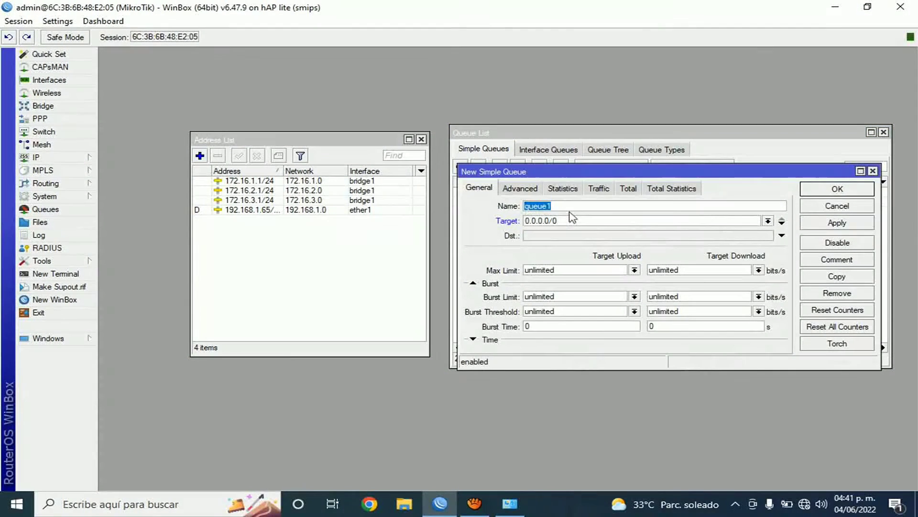
text(3)
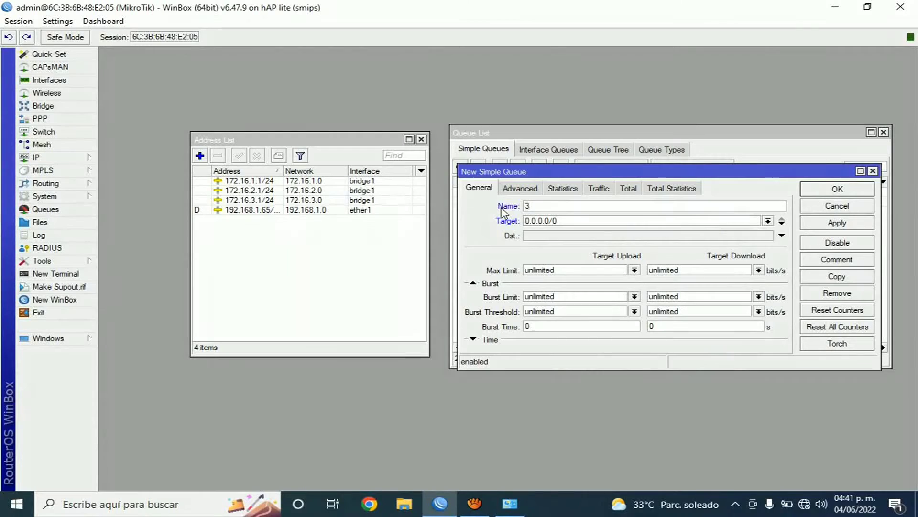
text(M)
text(Mbp)
key(Tab)
text(17)
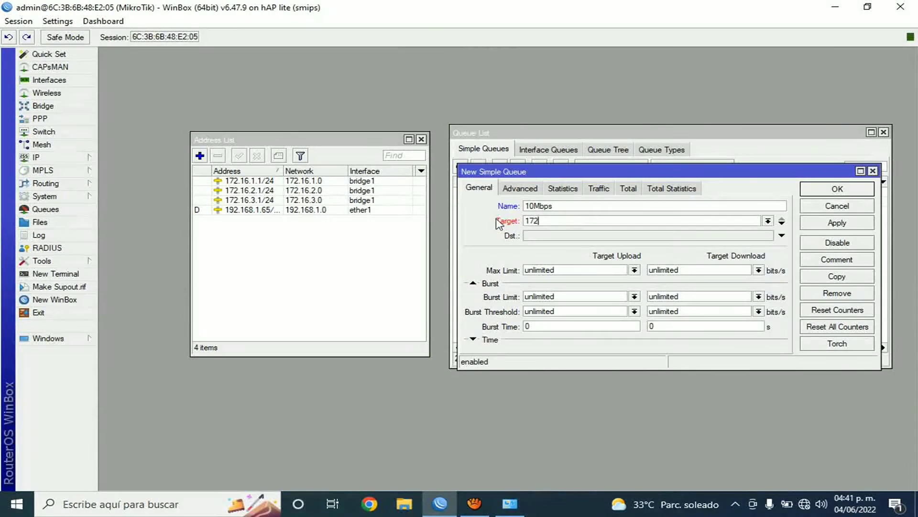
text(2.16.3.0/24)
Step: Set the 10Mbps queue's upload type to 10Mbps_Up and download type to 10Mbps_Down, and save the queue
click(531, 191)
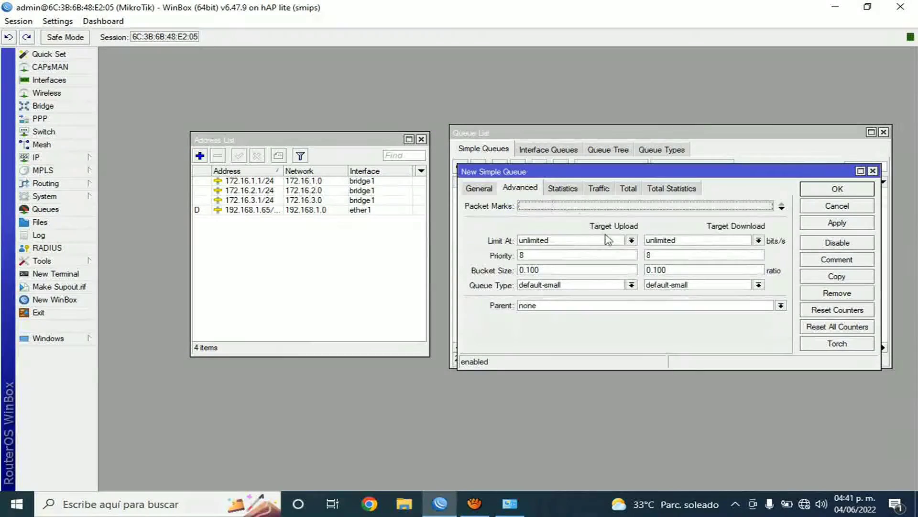
click(631, 285)
click(592, 337)
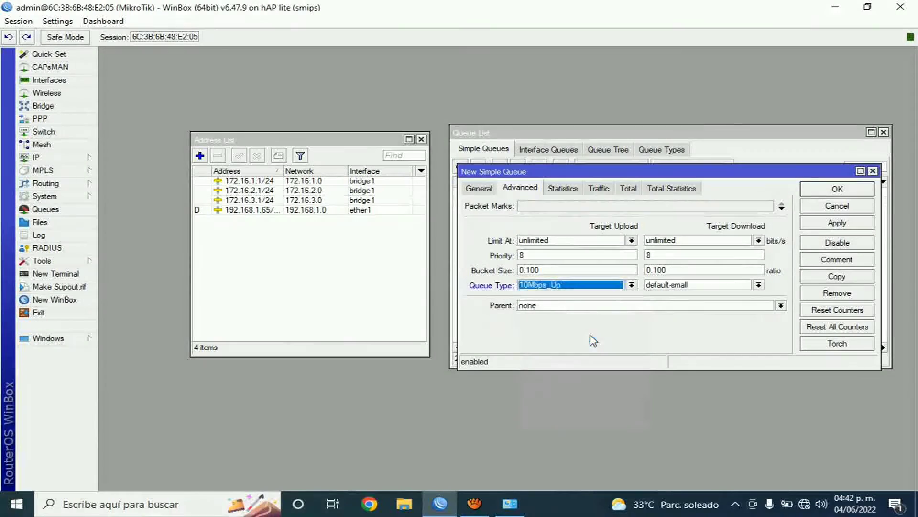
click(747, 287)
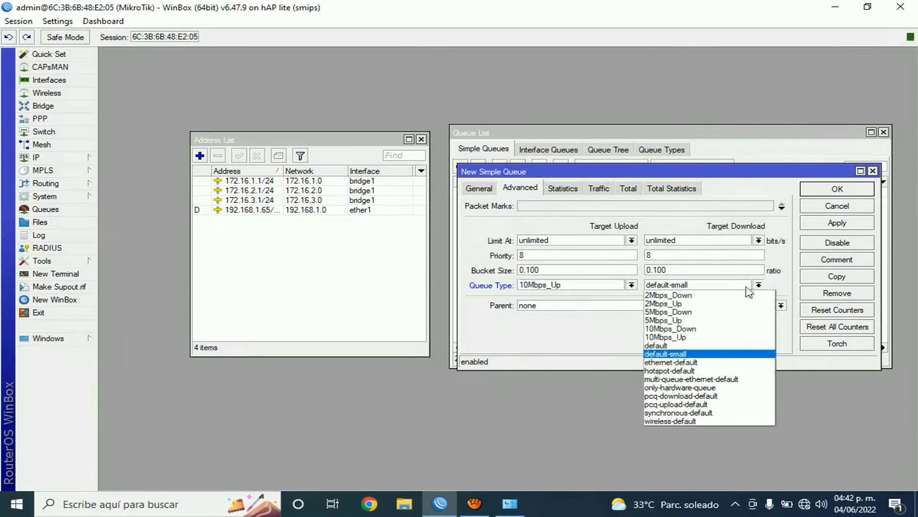
click(693, 330)
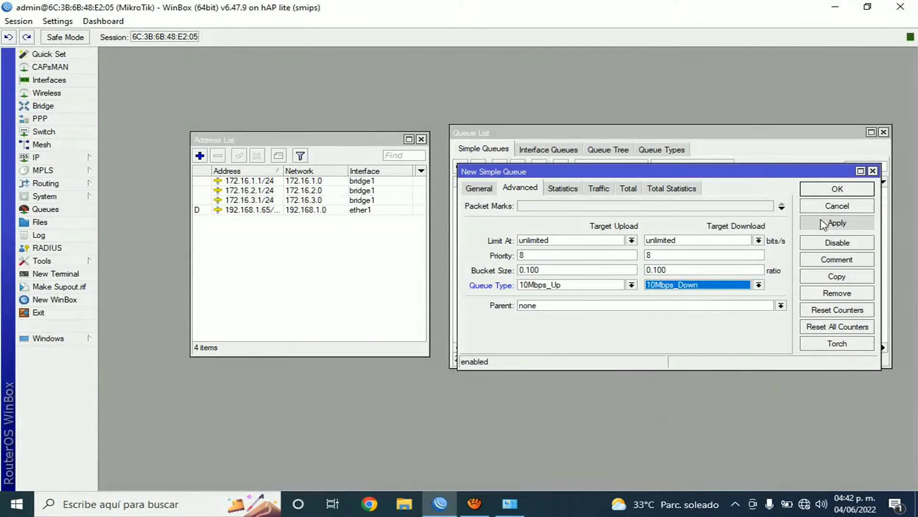
click(824, 224)
click(830, 188)
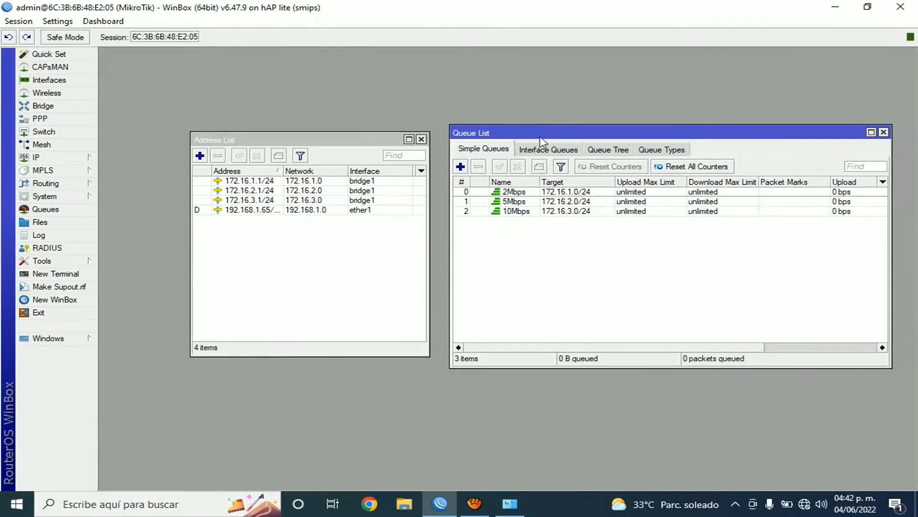
Step: Close the address list and maximize the queue list
click(421, 139)
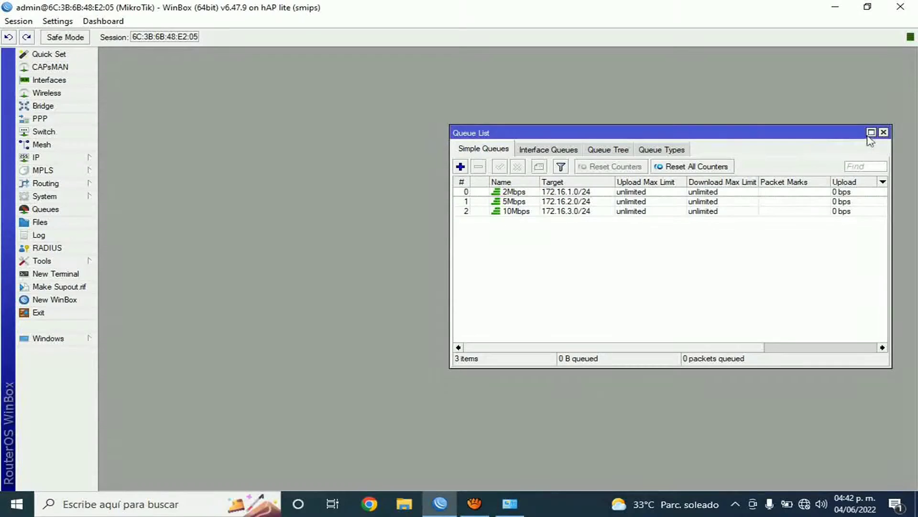
click(871, 134)
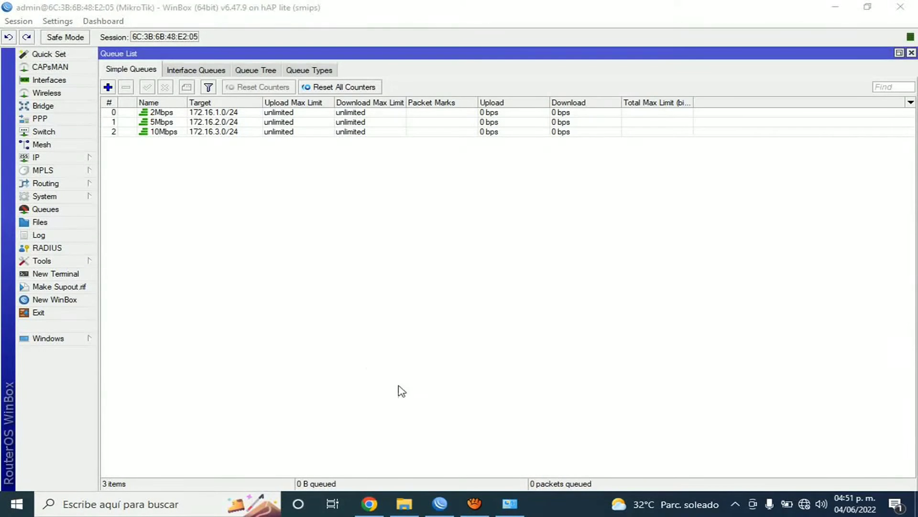
Step: Switch to the Windows network connections and open the Ethernet adapter's TCP/IPv4 properties
click(510, 504)
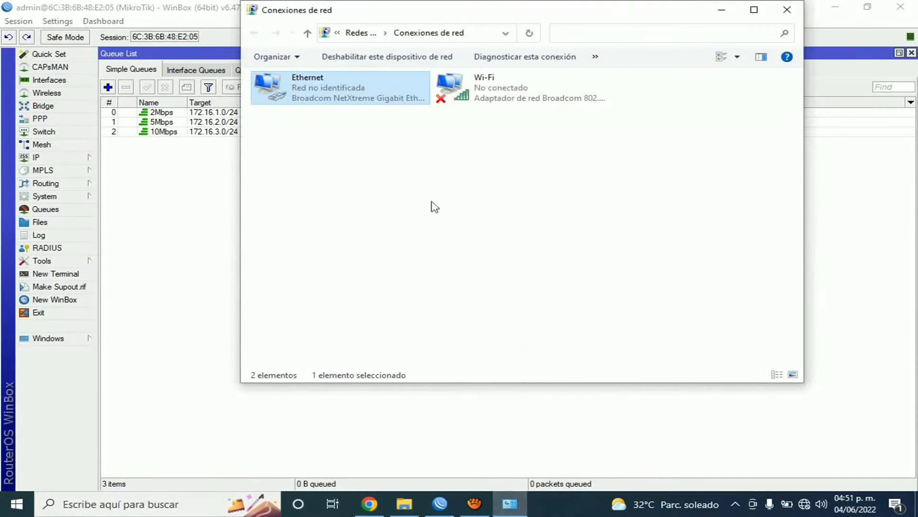
right_click(316, 96)
click(383, 209)
click(383, 204)
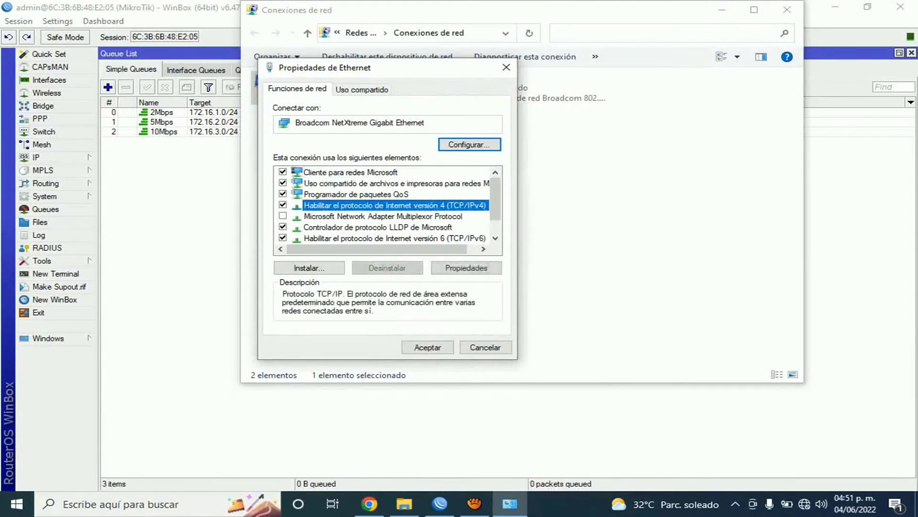
click(466, 268)
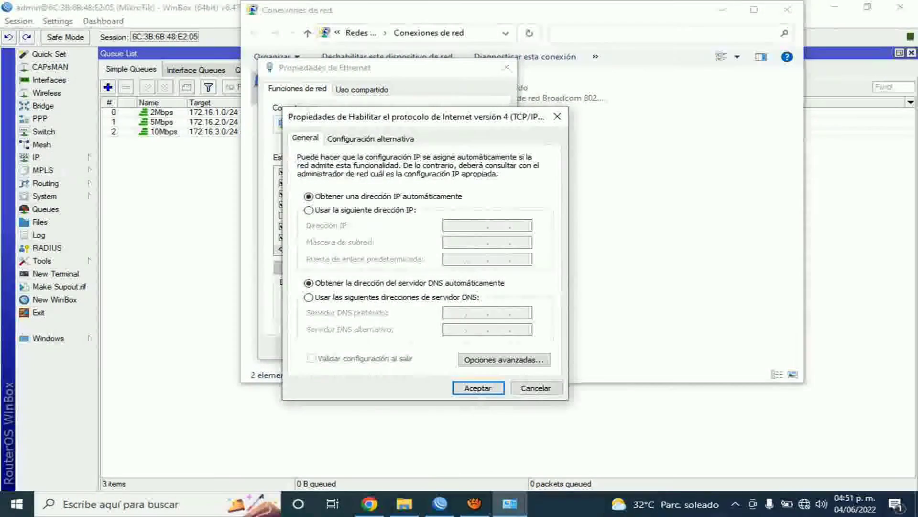
Step: Give the Ethernet adapter static IP 172.16.1.254, mask 255.255.0.0, gateway 172.16.1.1 and preferred DNS 8.8.8.8, and save the settings
click(309, 209)
text(172 . 16 . 1 . 254)
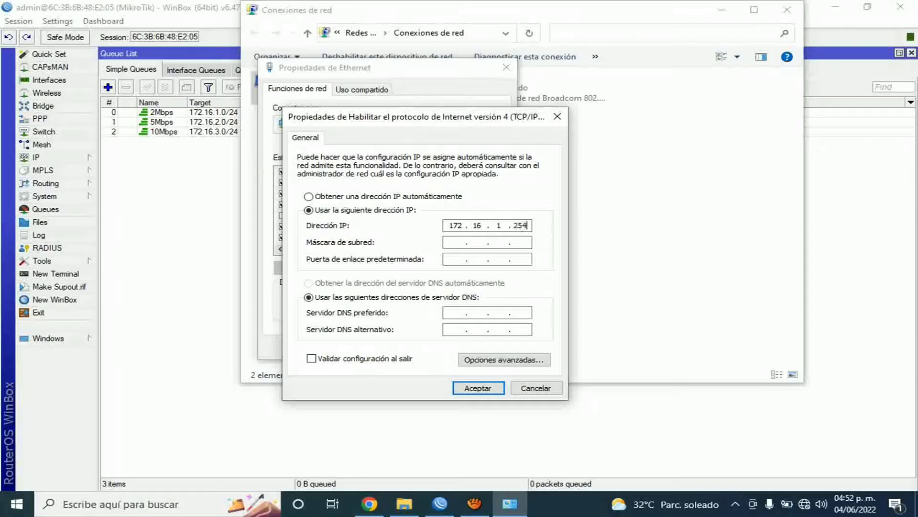
key(Tab)
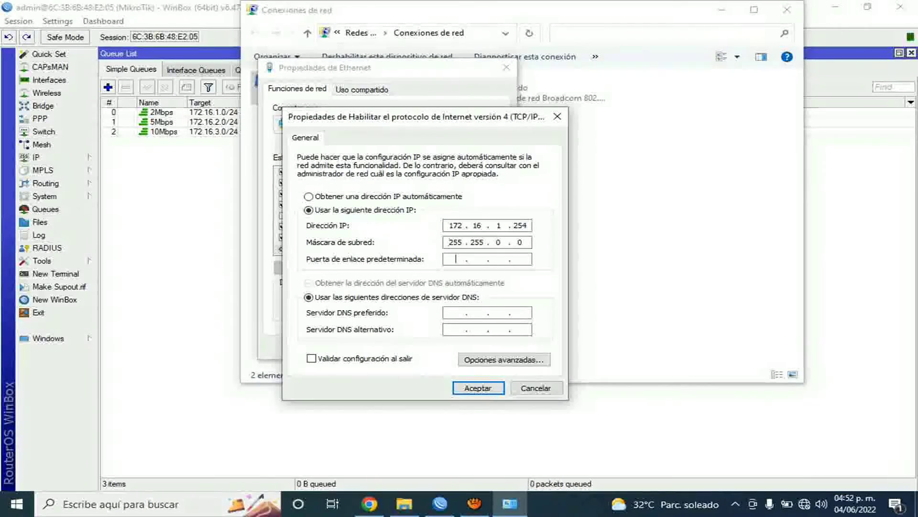
key(Tab)
text(71)
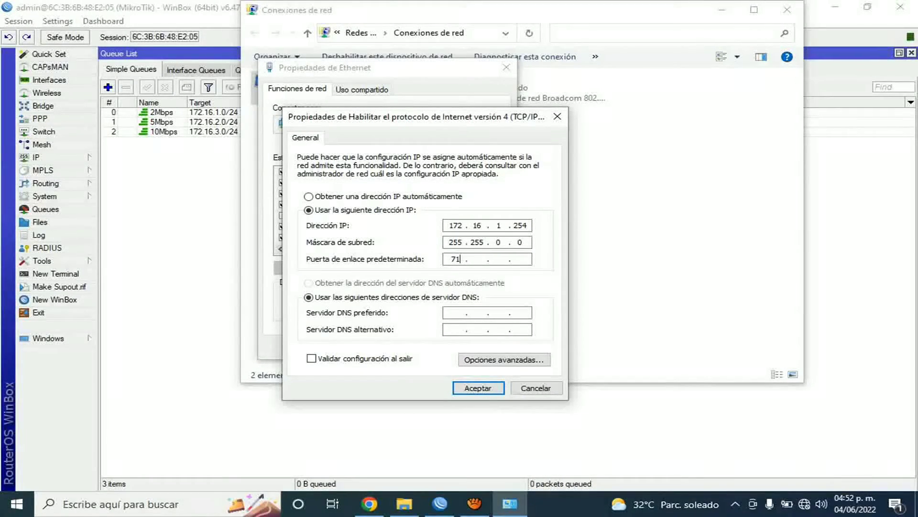
key(BackSpace)
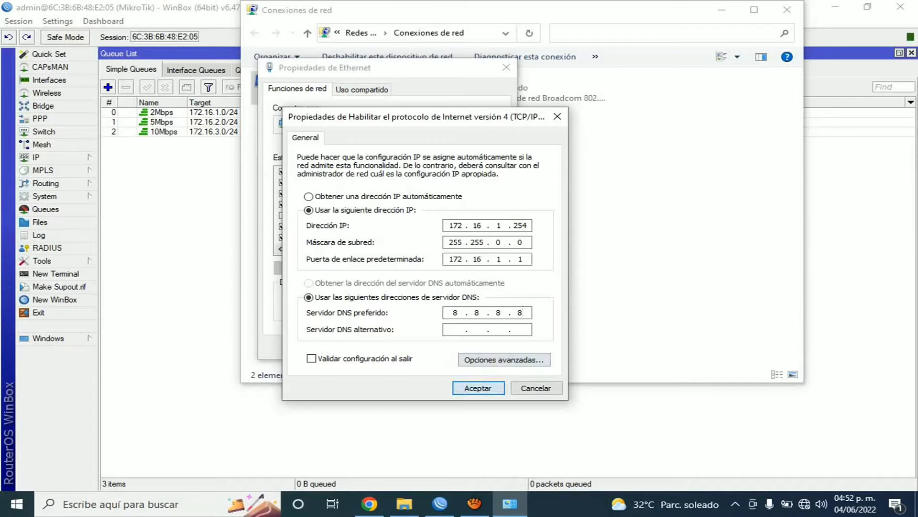
click(478, 388)
click(425, 346)
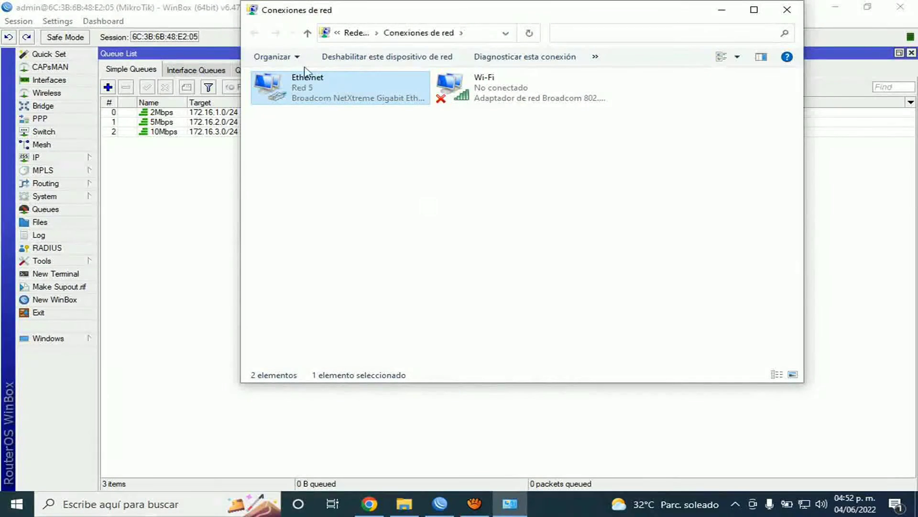
Step: Minimize the network connections, switch to Chrome, and open nPerf.com from the search results to start a speed test
click(720, 11)
click(369, 503)
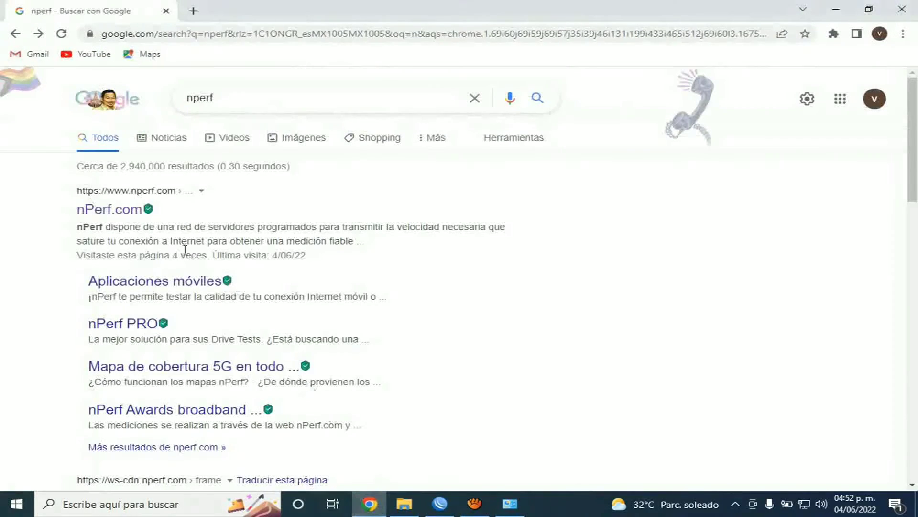
click(124, 213)
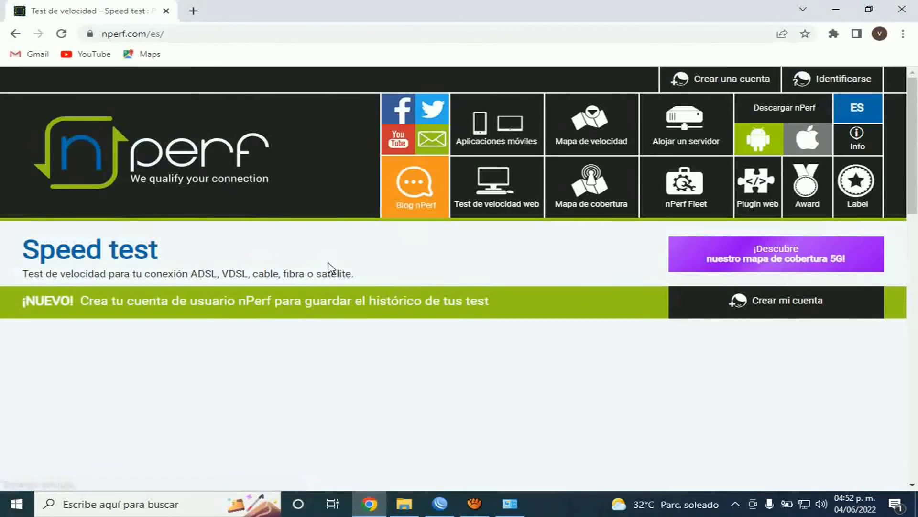
scroll(329, 268, down, 4)
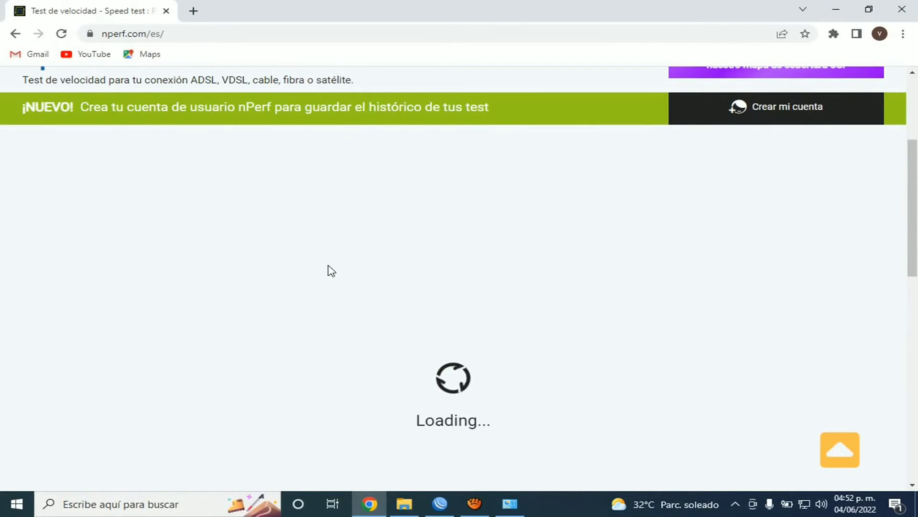
scroll(331, 270, down, 1)
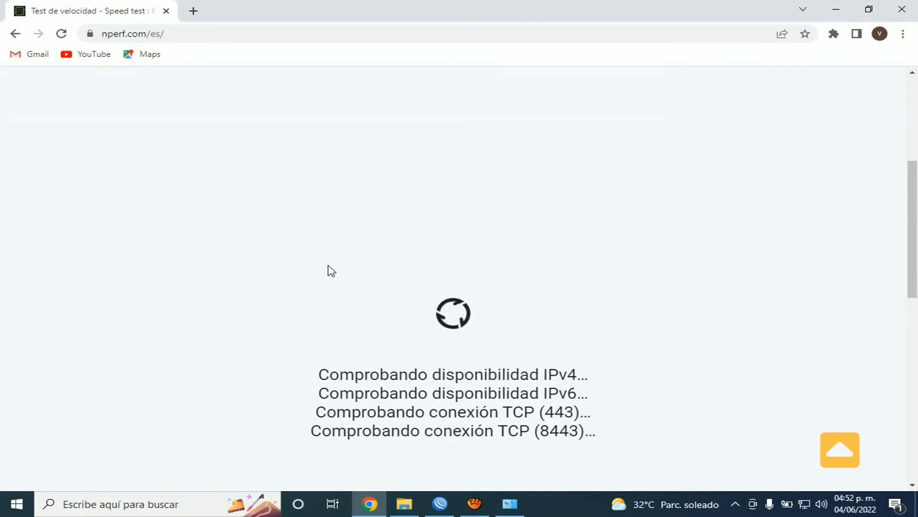
click(247, 277)
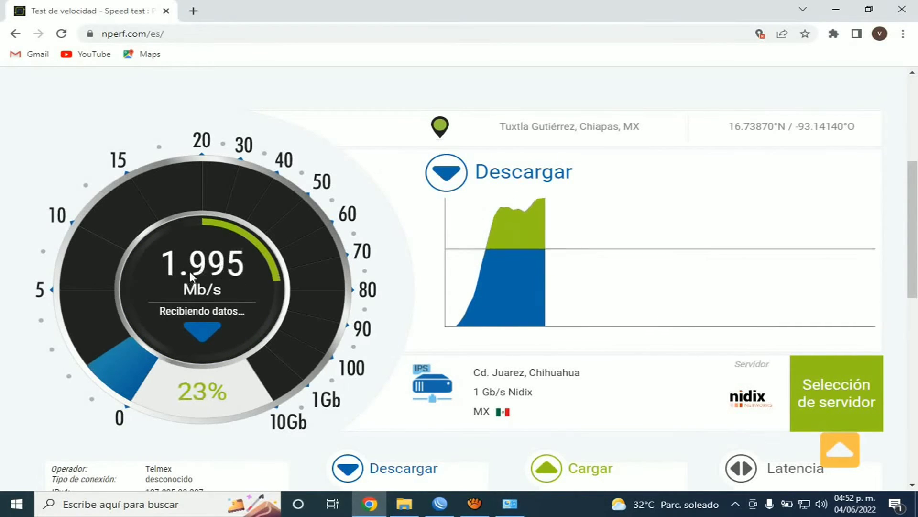
Step: Check the 2Mbps queue's live upload and download rates in WinBox, then return to Chrome and leave the speed test page
click(438, 503)
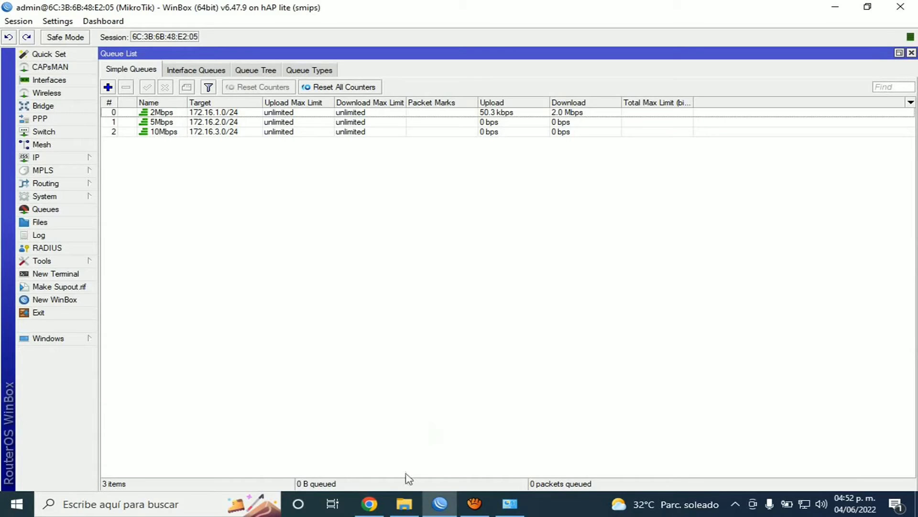
click(369, 503)
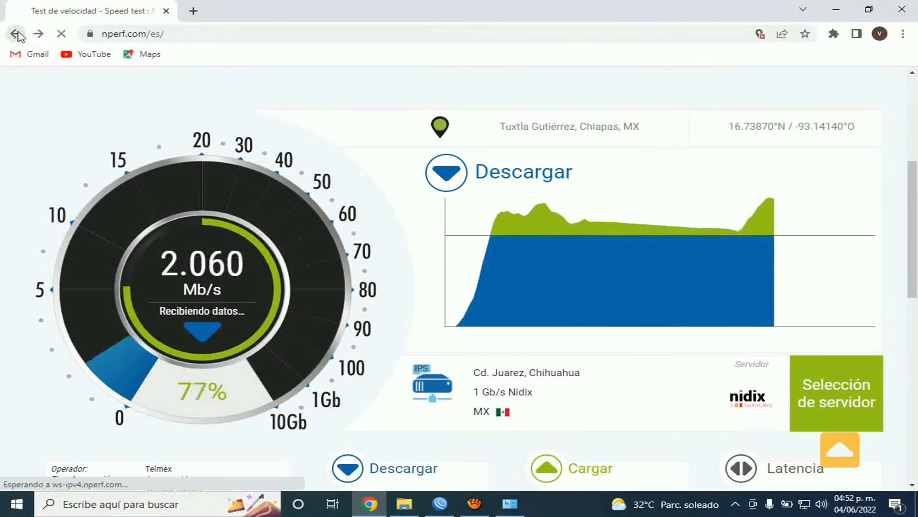
click(16, 34)
Step: In the Windows network connections, set the Ethernet adapter's IPv4 address to 172.16.2.254 and gateway to 172.16.2.1, and save the settings
click(441, 503)
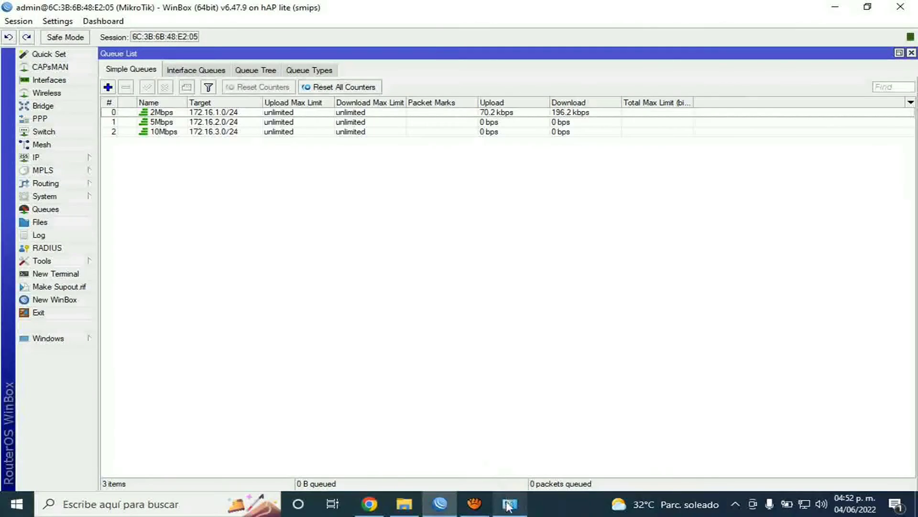
click(508, 503)
right_click(307, 91)
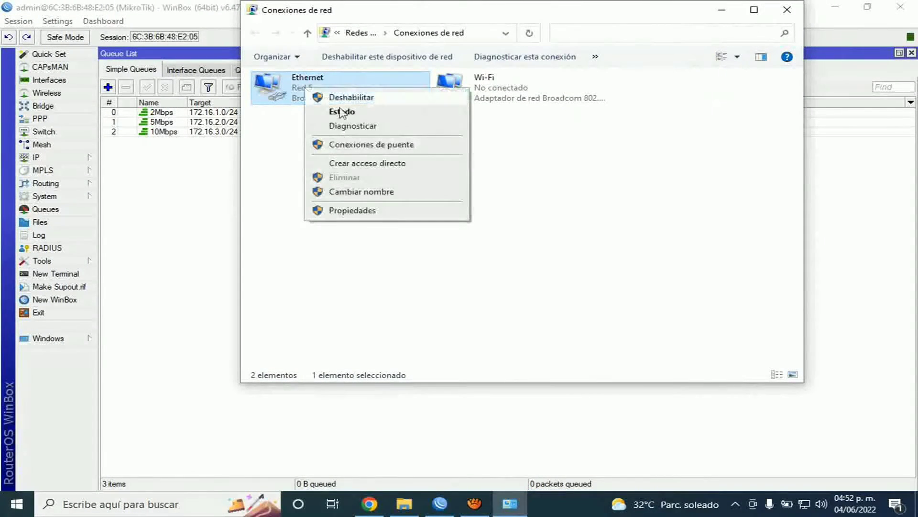
click(366, 210)
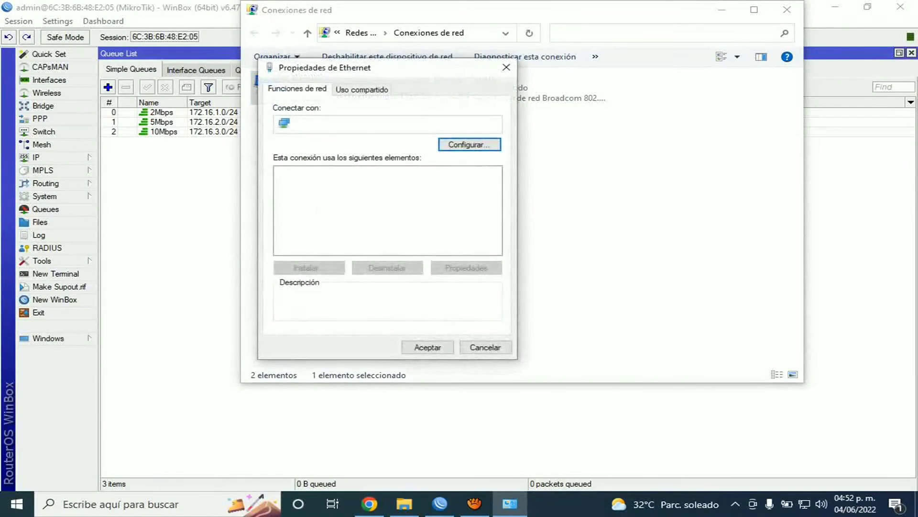
double_click(382, 205)
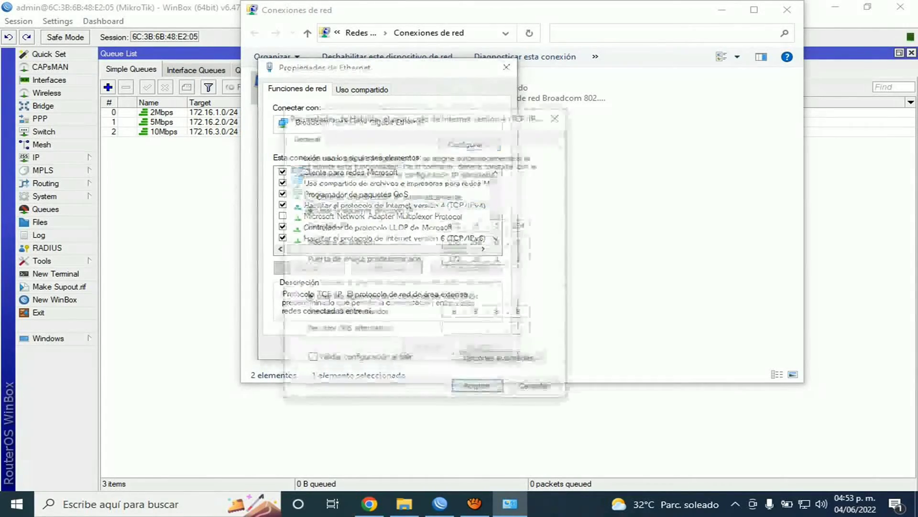
double_click(499, 224)
text(2)
double_click(499, 259)
text(2 . 254)
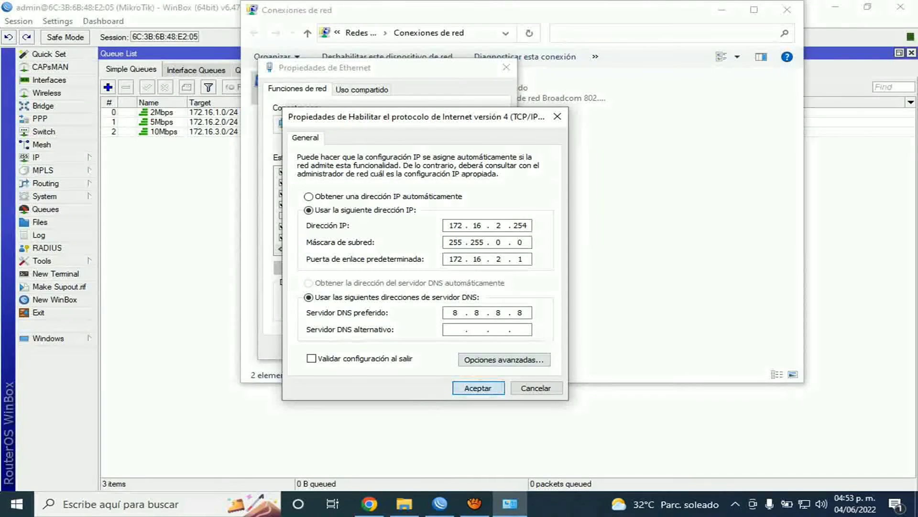
click(478, 388)
click(427, 346)
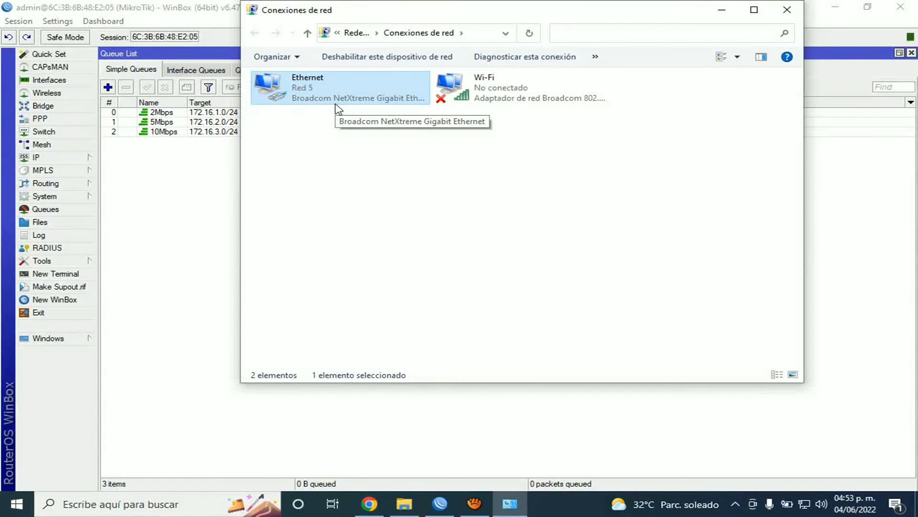
Step: Select the 5Mbps queue in WinBox to view its traffic, then switch to Chrome and start an nPerf speed test
click(232, 187)
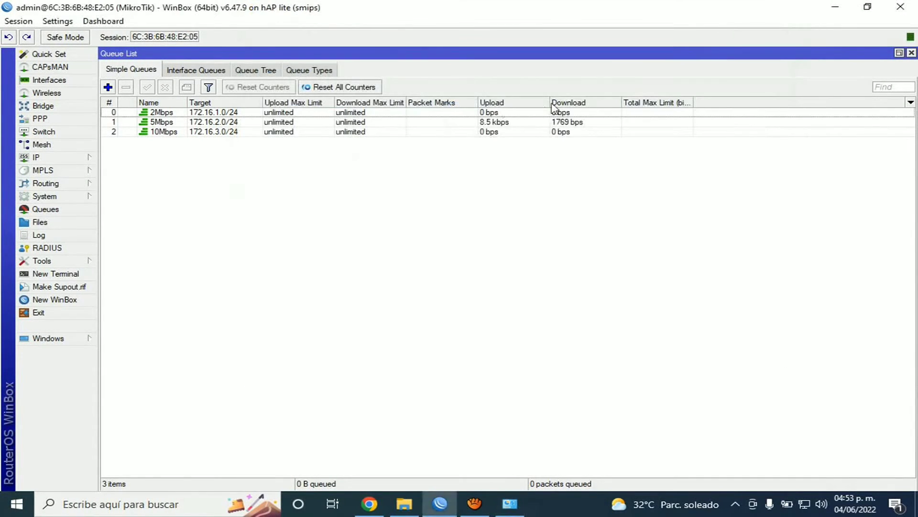
click(571, 123)
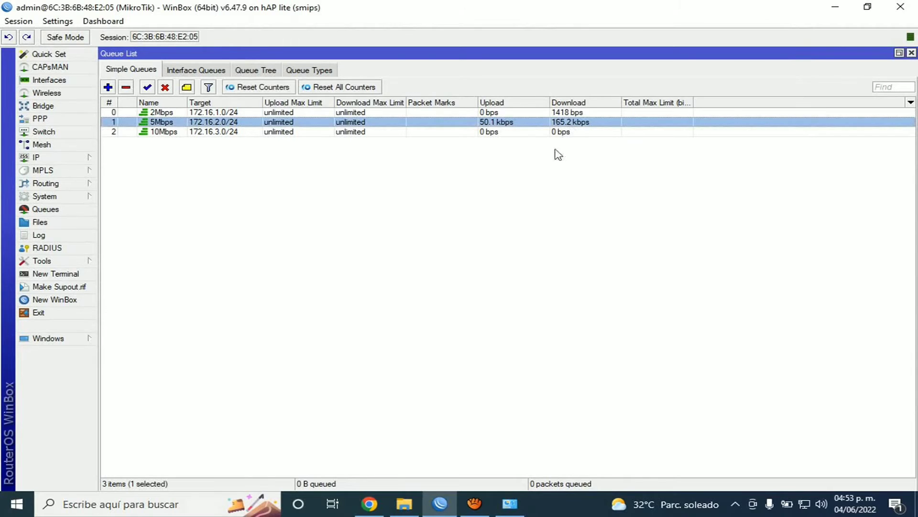
click(377, 501)
click(130, 211)
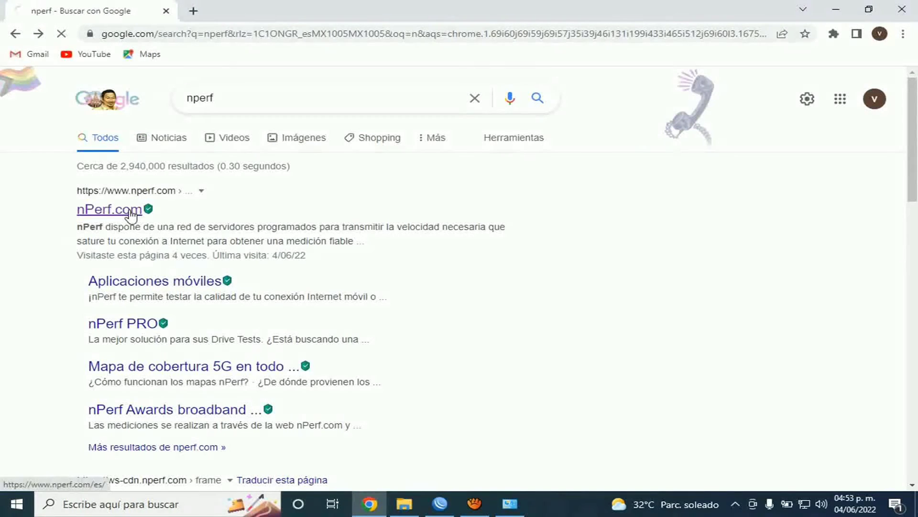
scroll(239, 265, down, 3)
scroll(240, 266, down, 1)
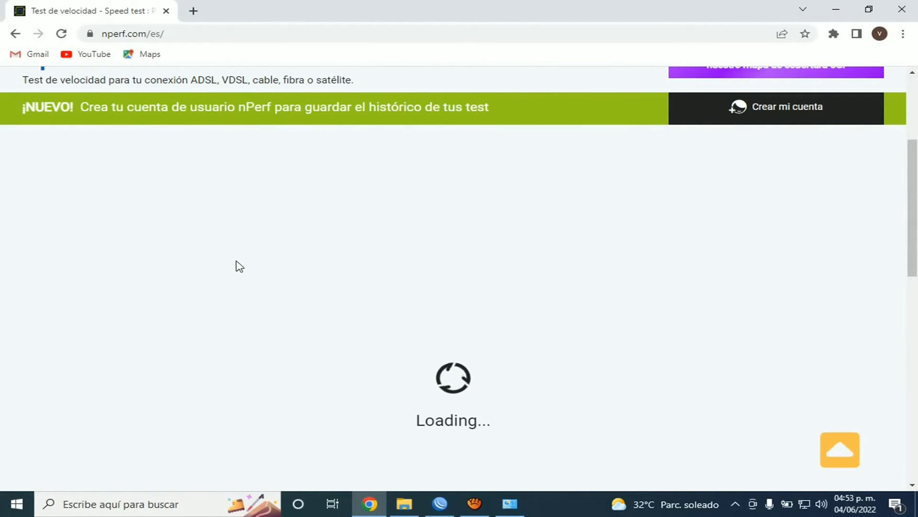
scroll(239, 266, down, 1)
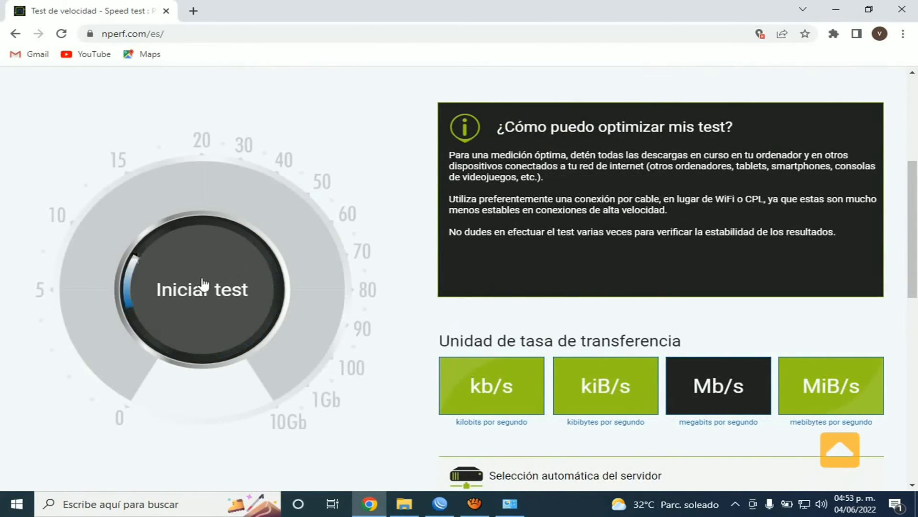
click(206, 283)
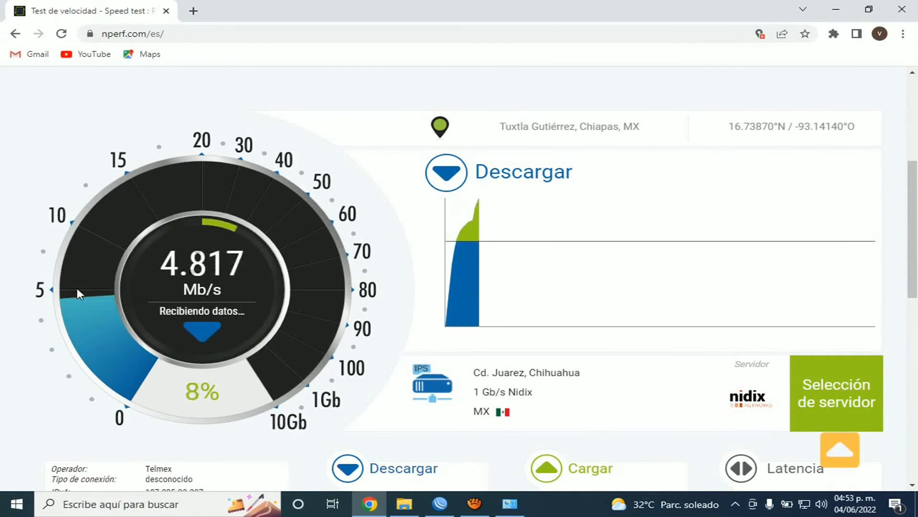
Step: Compare the 5Mbps queue's live rates in WinBox with the running speed test, then go back to the search results in Chrome
click(440, 504)
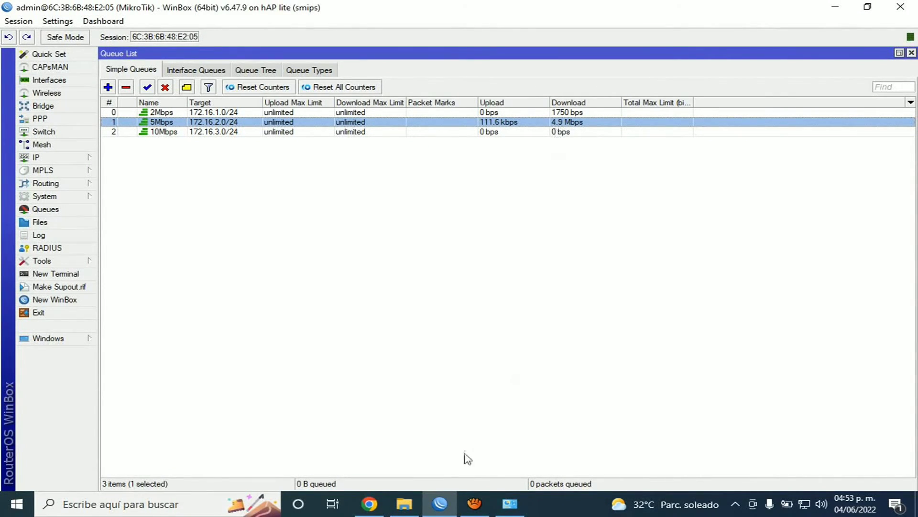
click(369, 504)
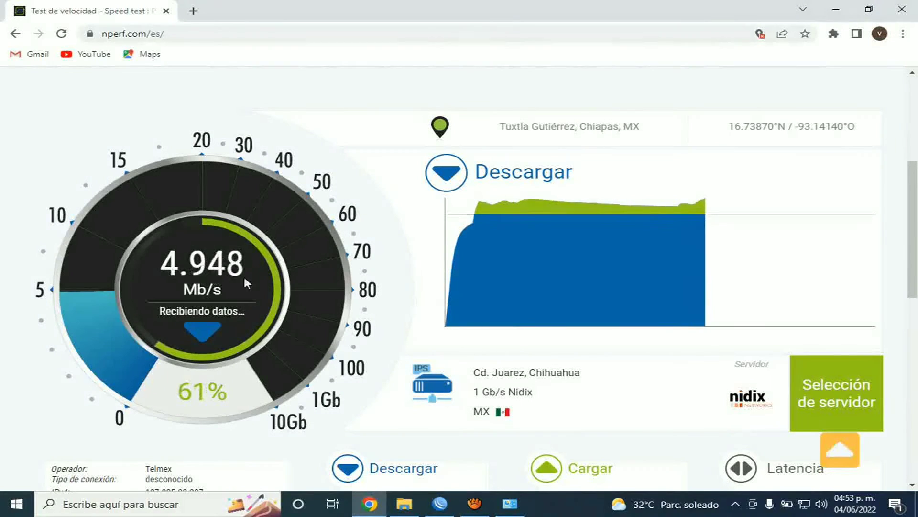
click(16, 34)
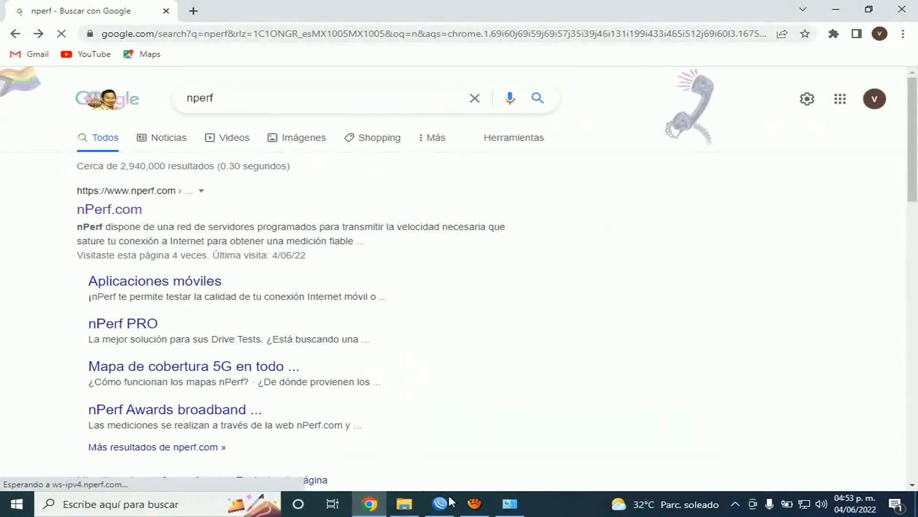
Step: In the Windows network connections, change the Ethernet adapter's IPv4 address to 172.16.3.254 and gateway to 172.16.3.1, and save the settings
click(510, 503)
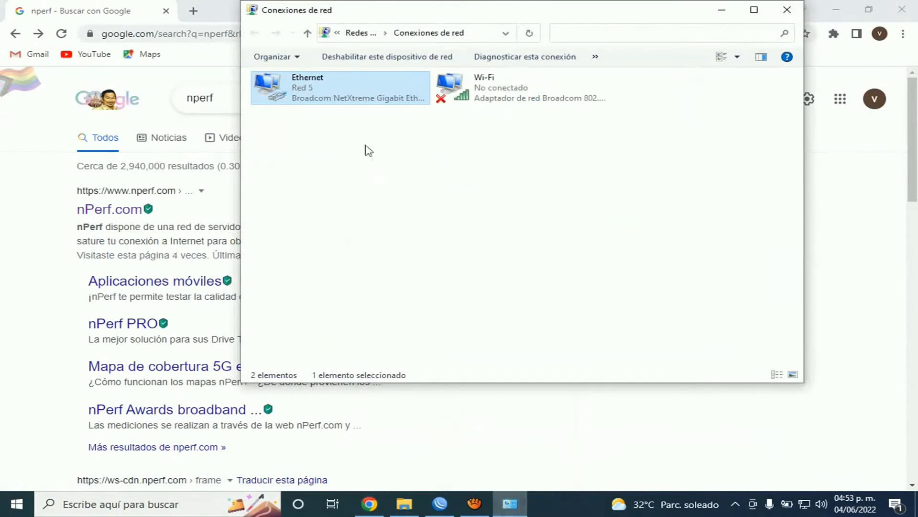
right_click(313, 92)
click(380, 211)
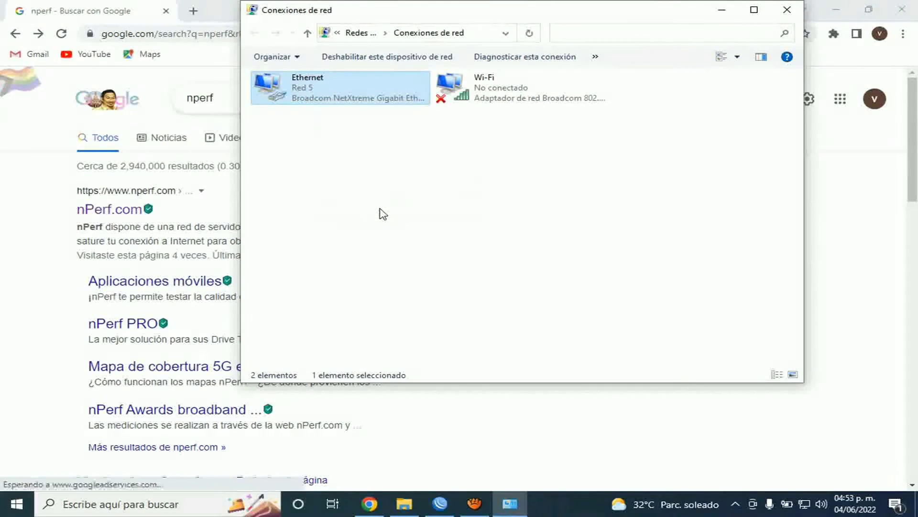
click(380, 205)
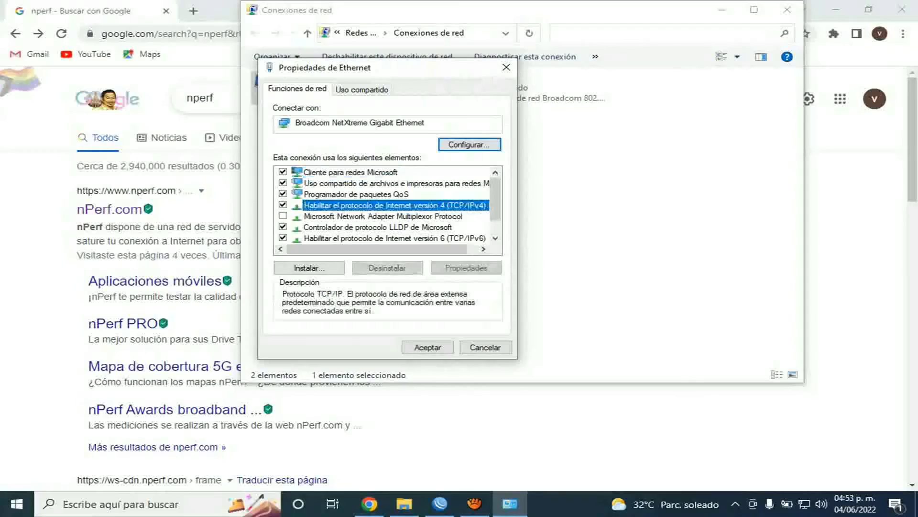
click(466, 267)
double_click(499, 225)
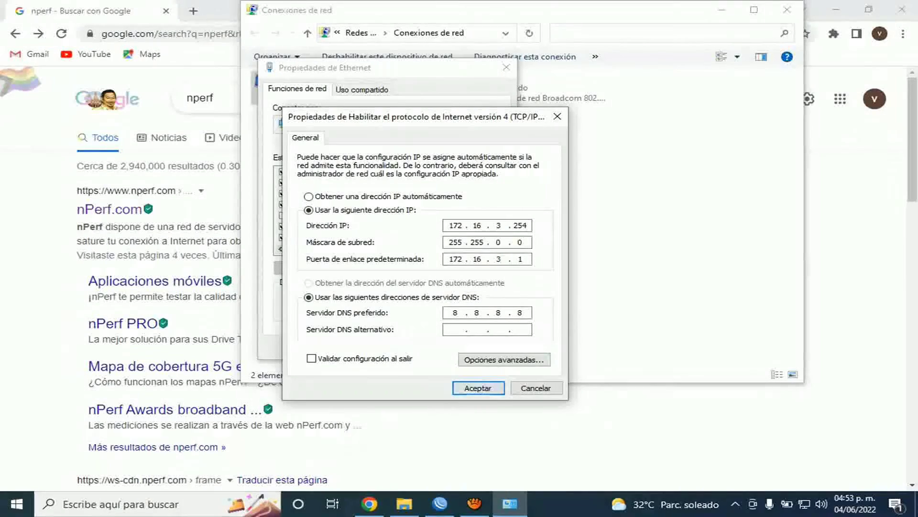
click(478, 387)
click(439, 348)
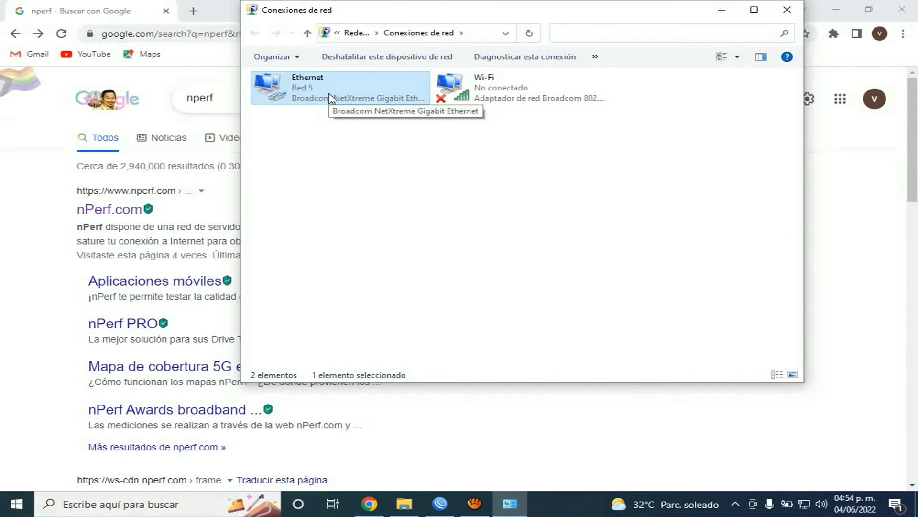
Step: Minimize the network connections, reopen nPerf.com in Chrome, and try to run a speed test from the 172.16.3.0/24 subnet
click(721, 10)
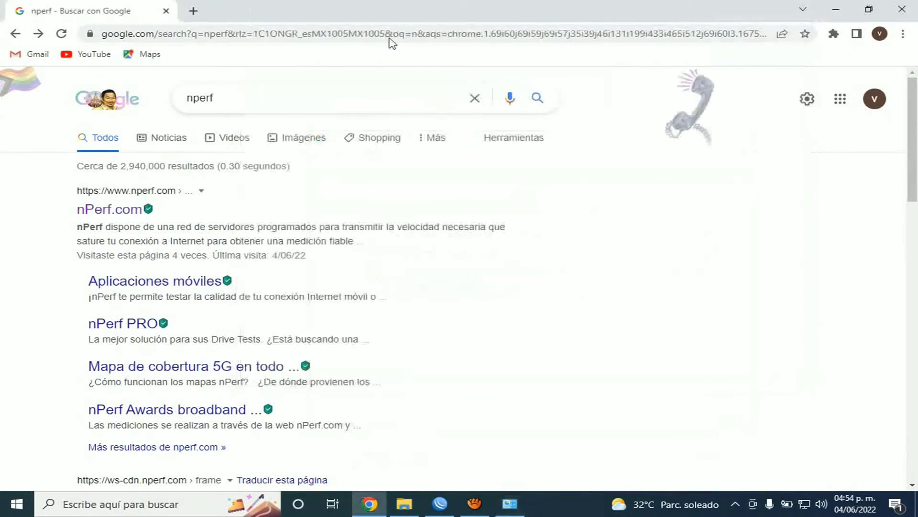
click(111, 214)
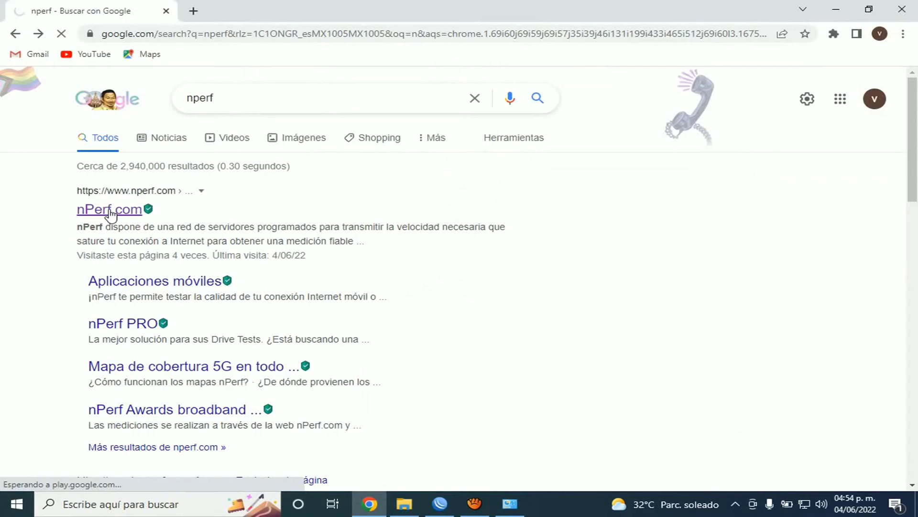
scroll(383, 231, down, 1)
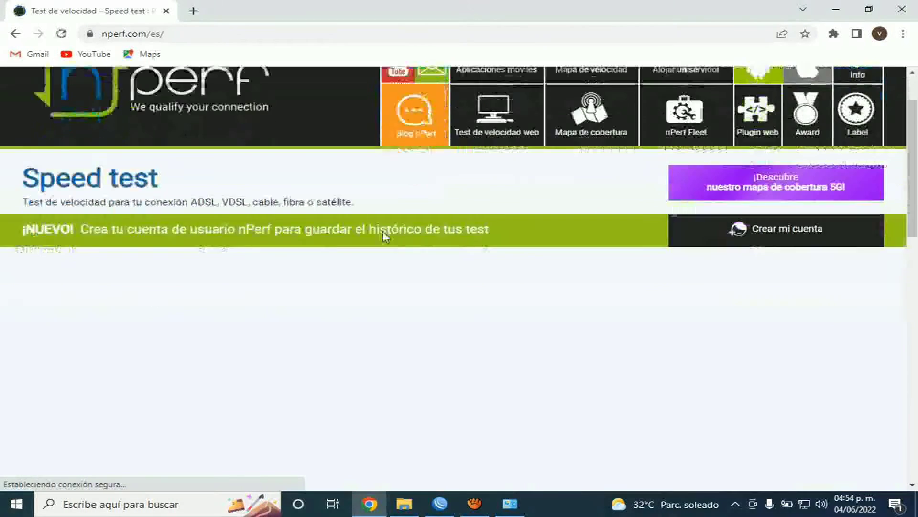
scroll(382, 231, down, 2)
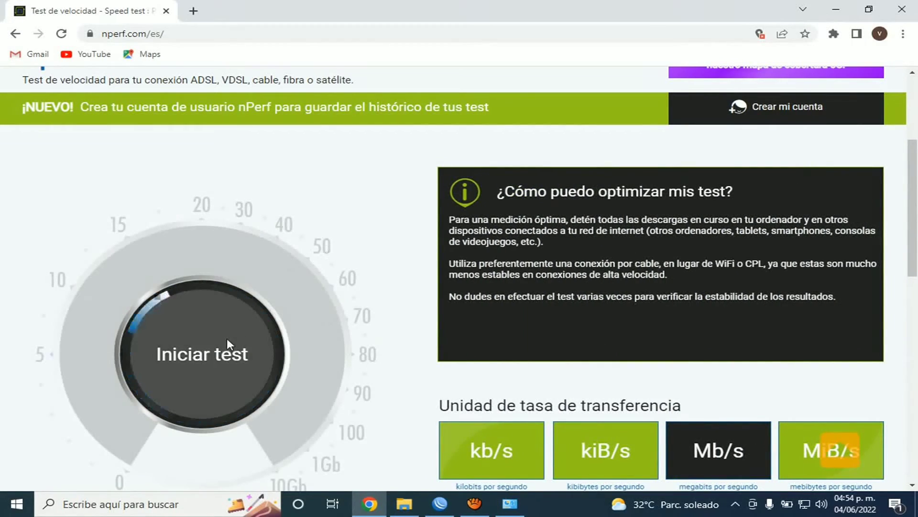
click(227, 338)
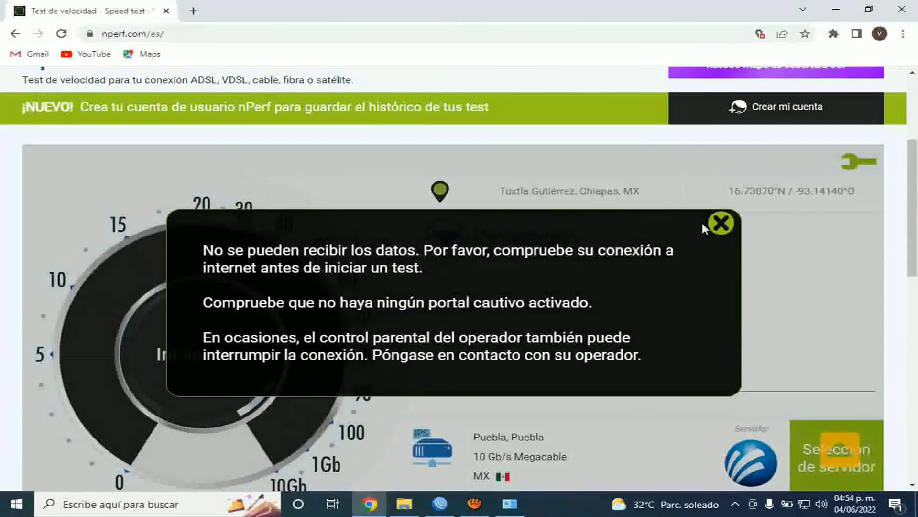
Step: Dismiss the nPerf message and restart the speed test, then check the 10Mbps queue's live rates in WinBox
click(721, 154)
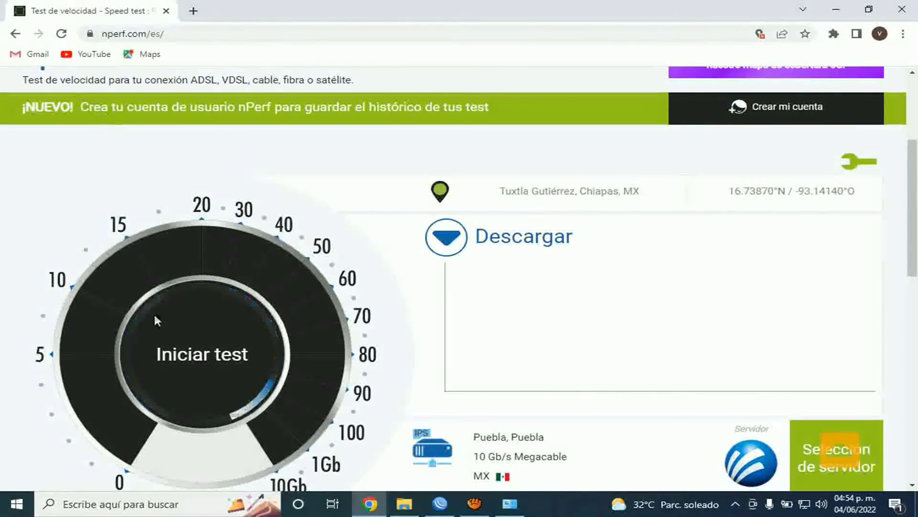
click(201, 353)
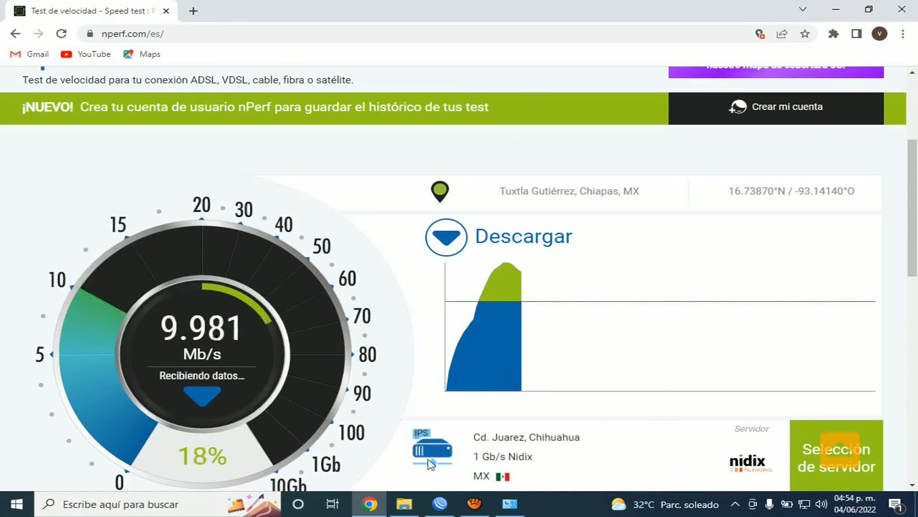
click(439, 502)
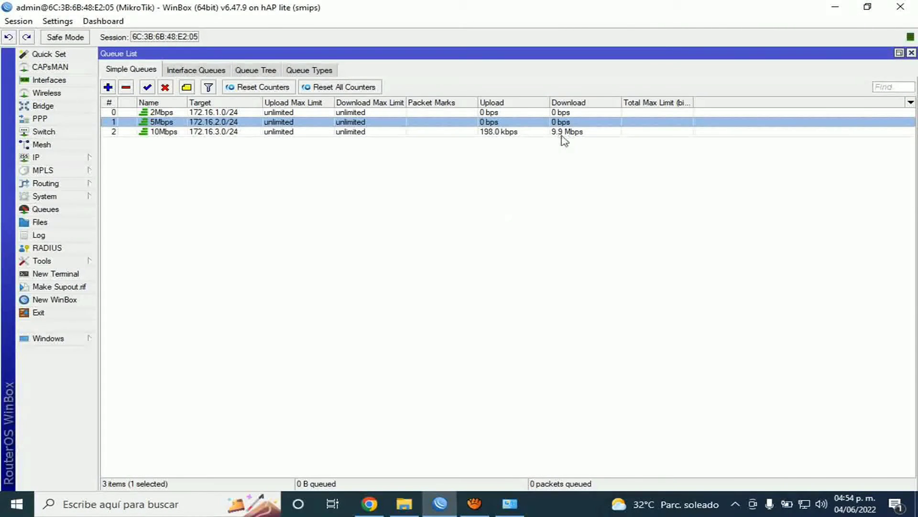
Step: Compare the nPerf test in Chrome with the 10Mbps queue's live rates in WinBox, both during the test and after leaving its page
click(368, 503)
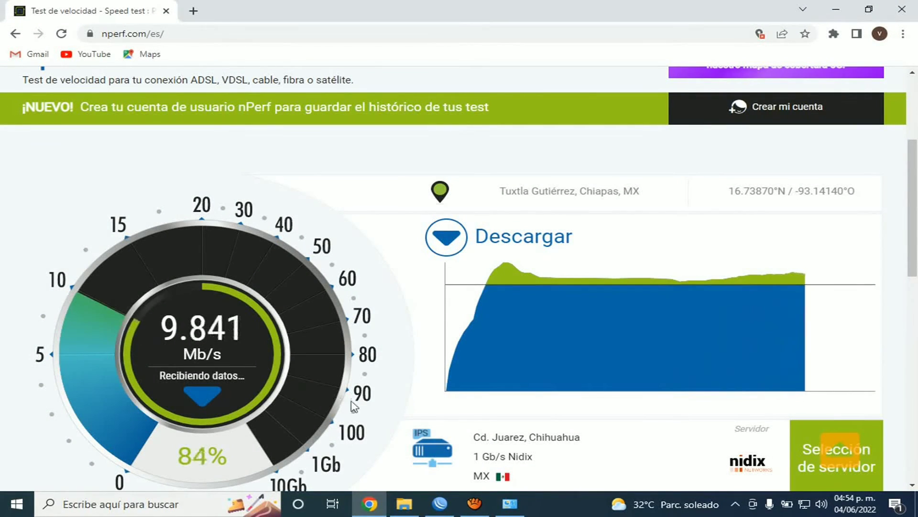
click(437, 502)
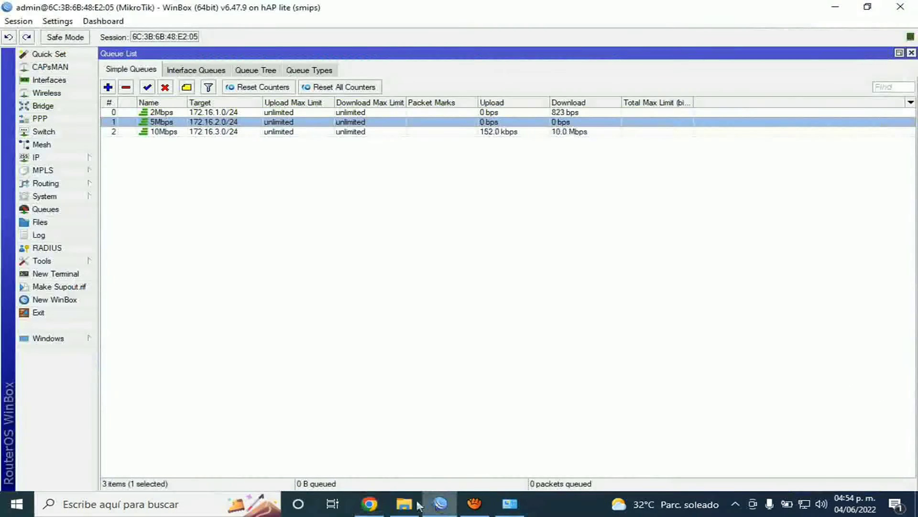
click(369, 503)
click(15, 34)
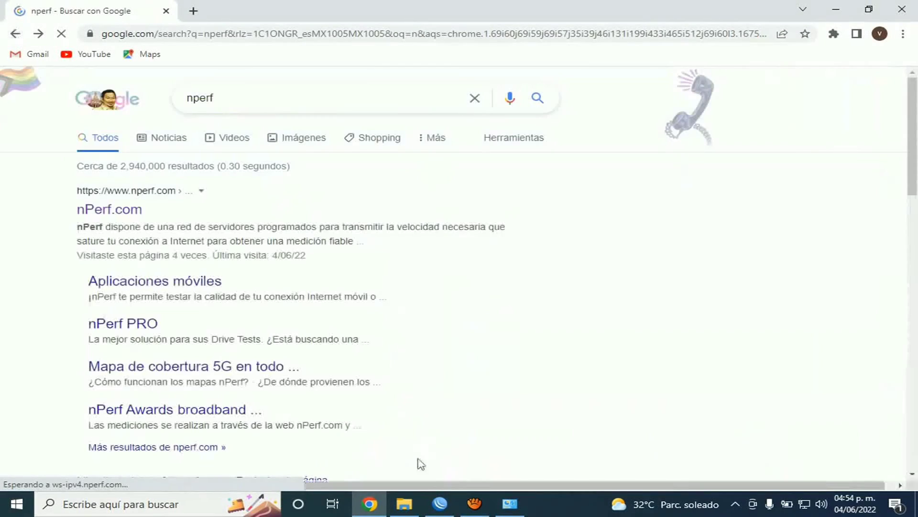
click(438, 503)
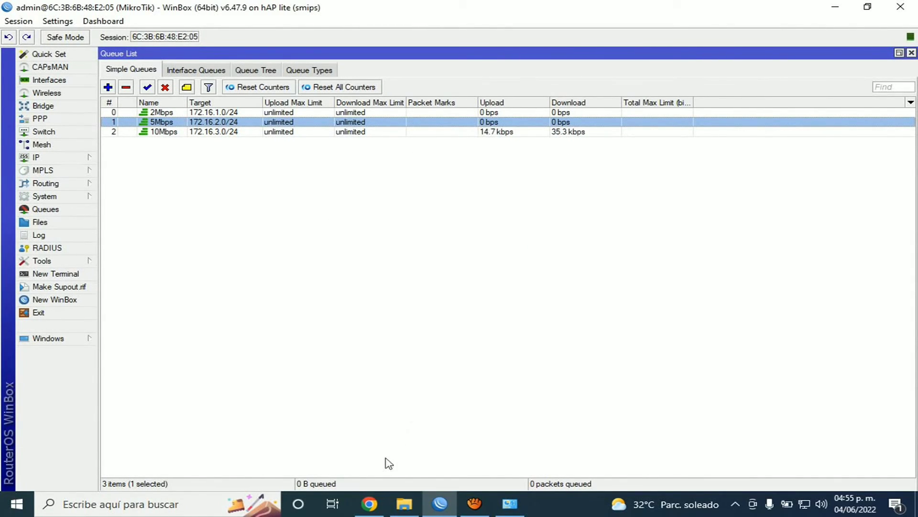
Step: Start a new nPerf speed test in Chrome and compare its download and upload phases with the 10Mbps queue's live rates in WinBox
click(369, 503)
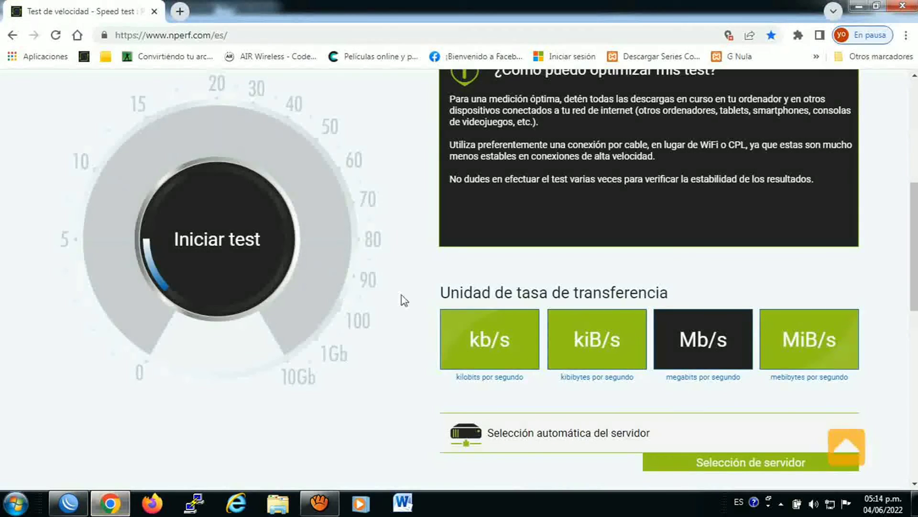
click(240, 243)
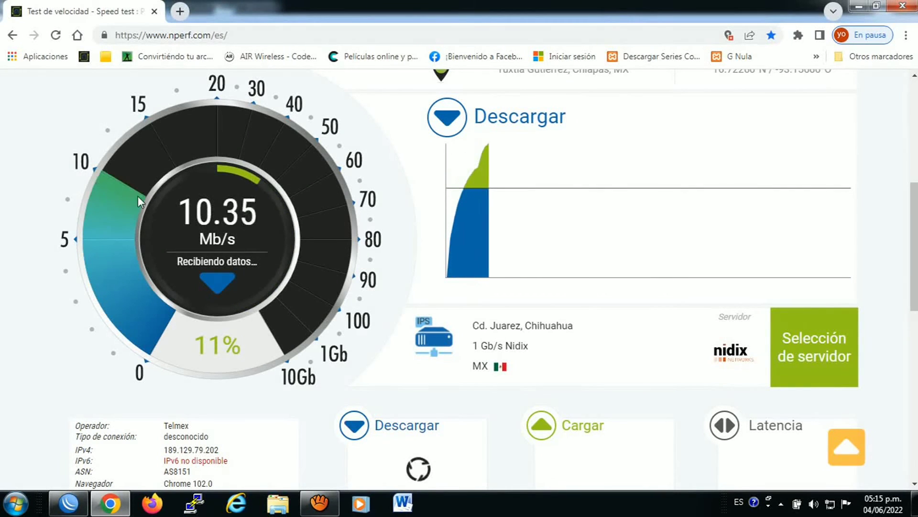
key(alt+Tab)
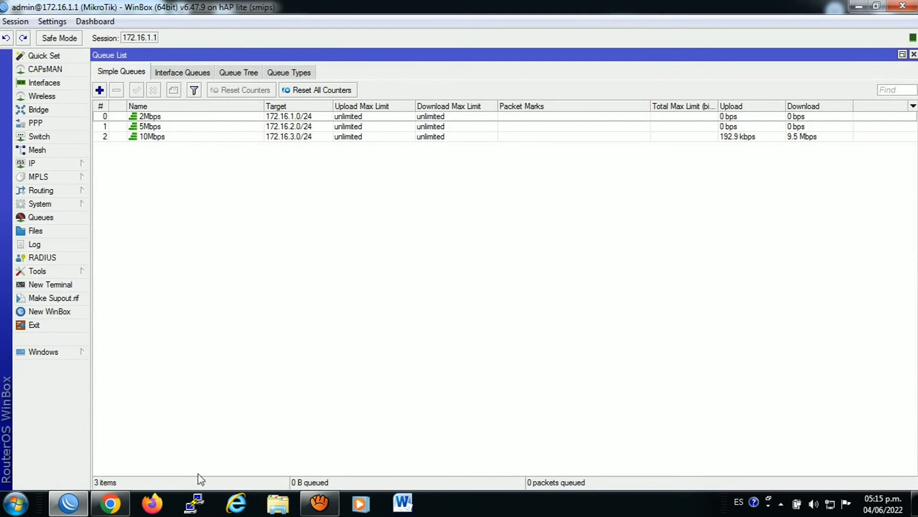
click(109, 502)
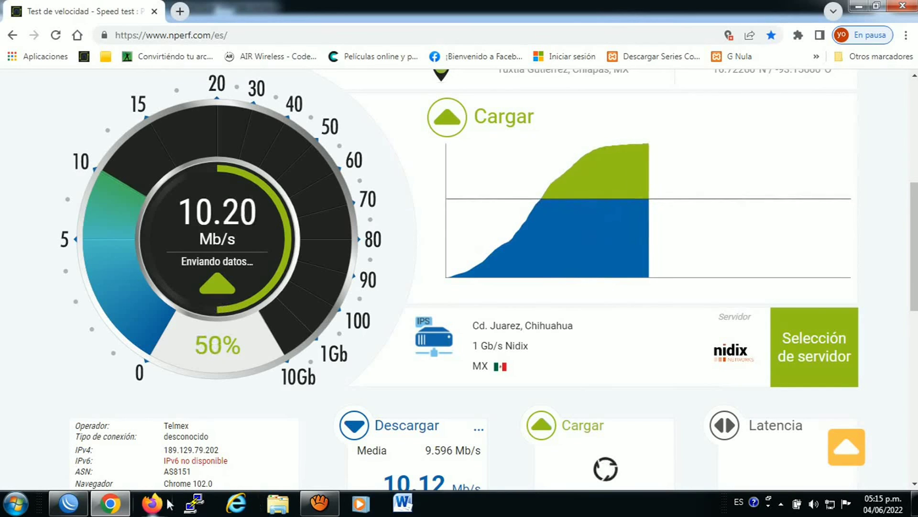
click(75, 502)
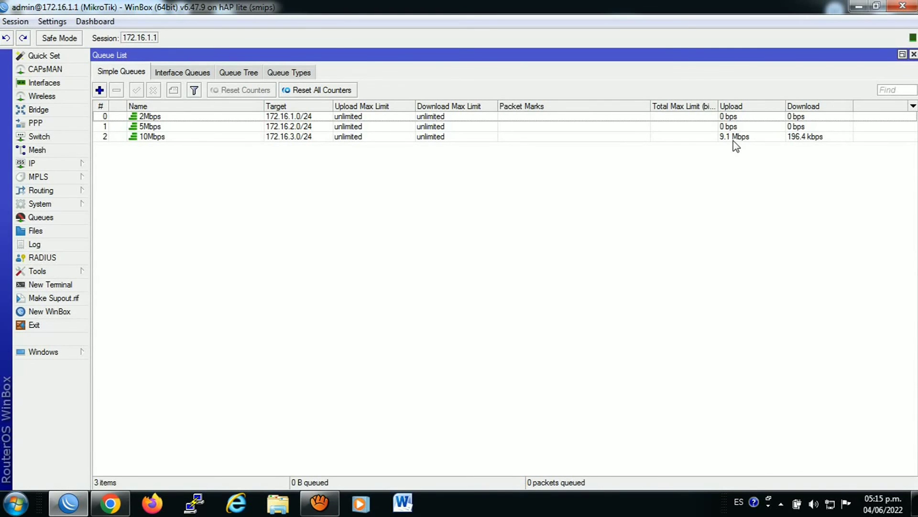
click(117, 500)
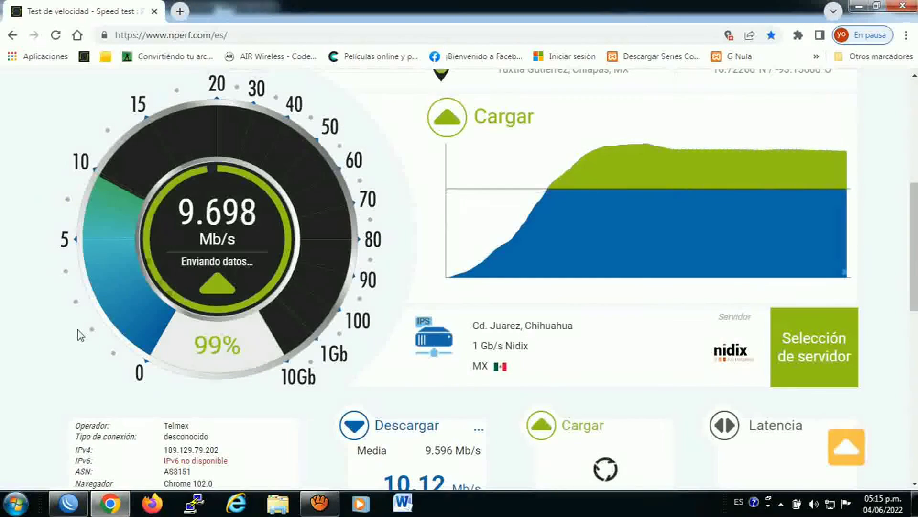